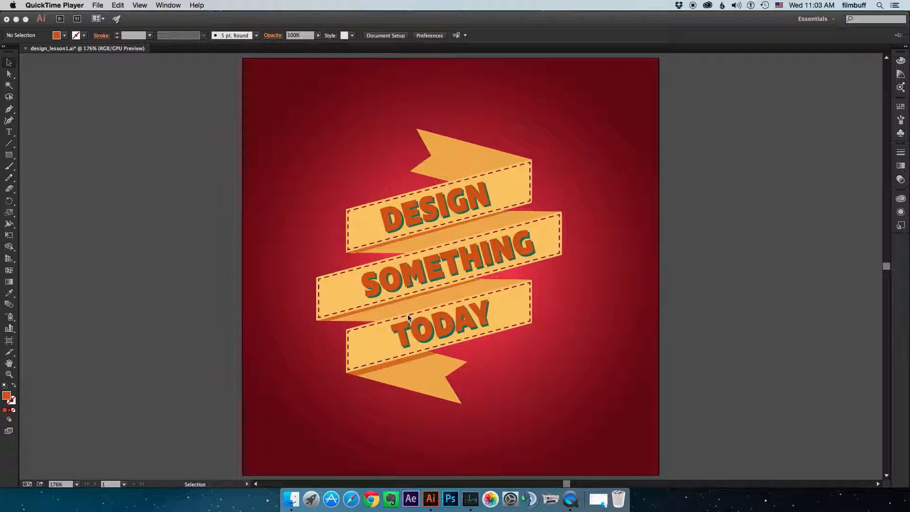
Lock the bg layer and draw a light orange rectangle about 278 × 46 px near the artboard's centre.
click(483, 327)
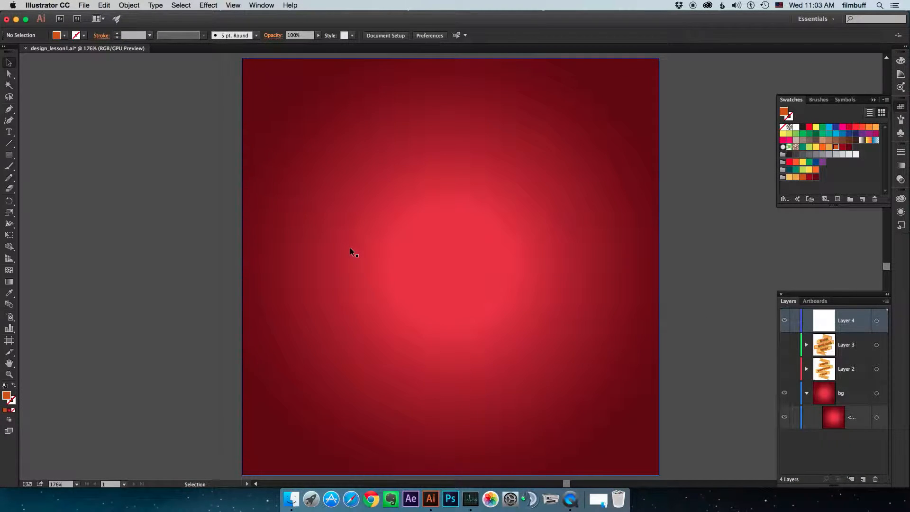
key(m)
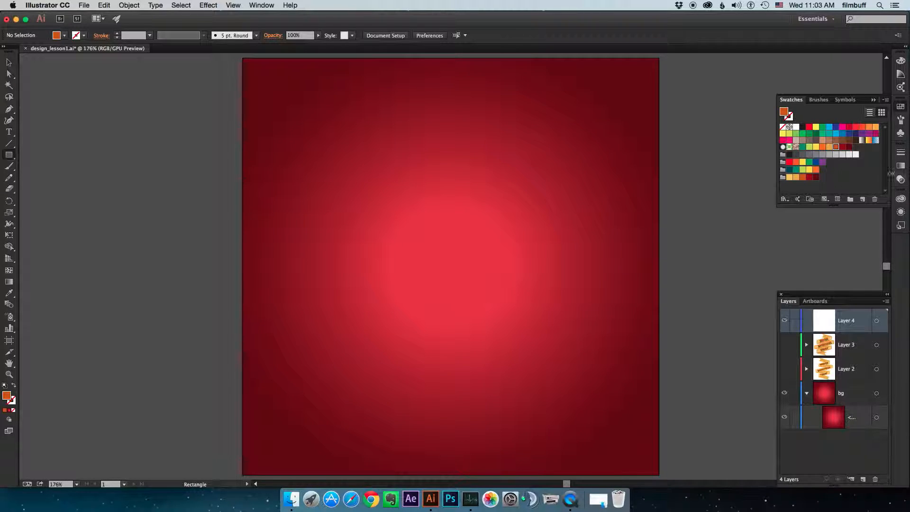
click(790, 177)
click(795, 393)
drag(335, 253, 566, 290)
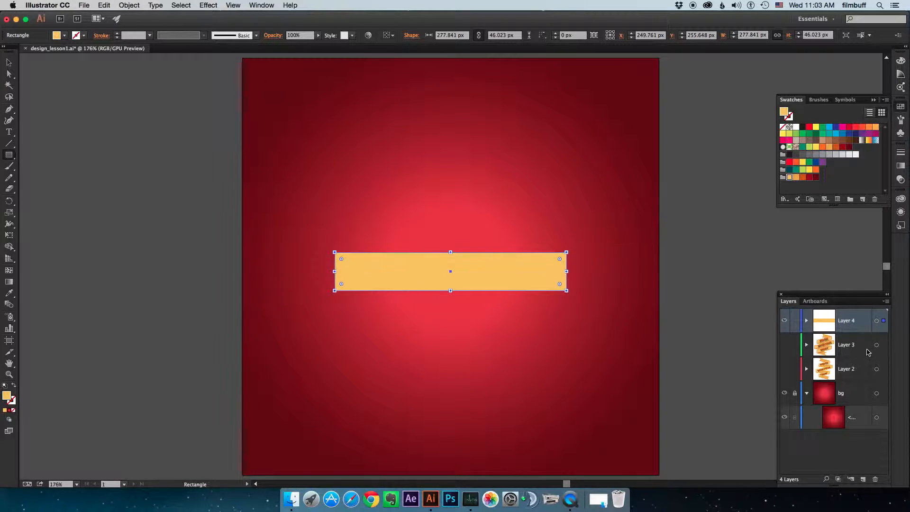
Expand Layer 4, target the rectangle and paste a copy of it in place in front.
click(806, 321)
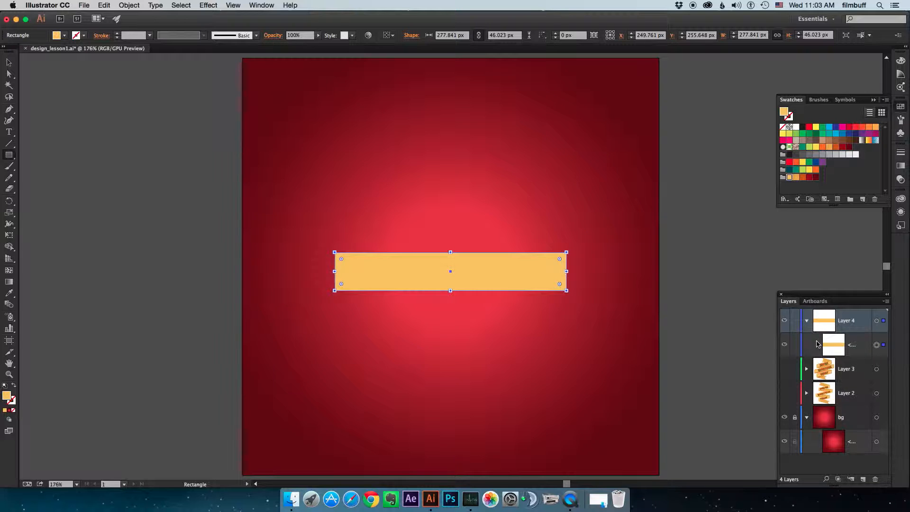
click(877, 345)
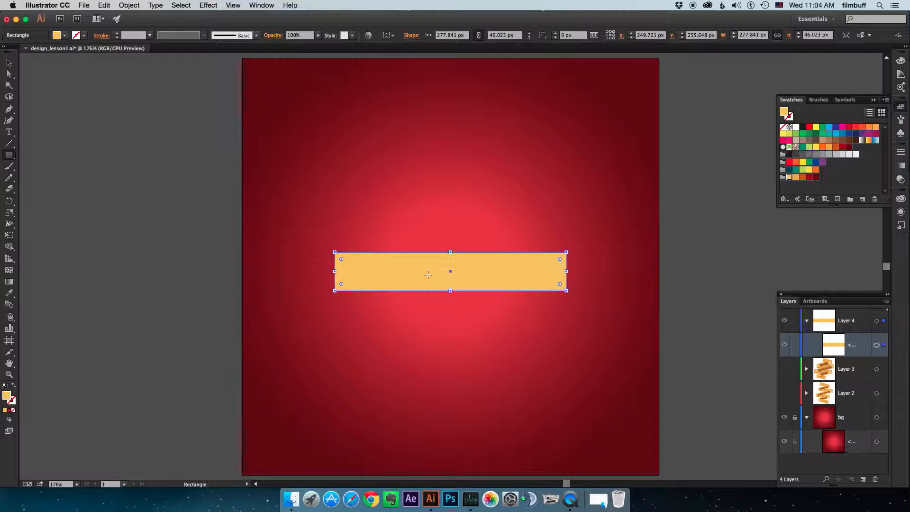
key(v)
key(super+c)
key(super+f)
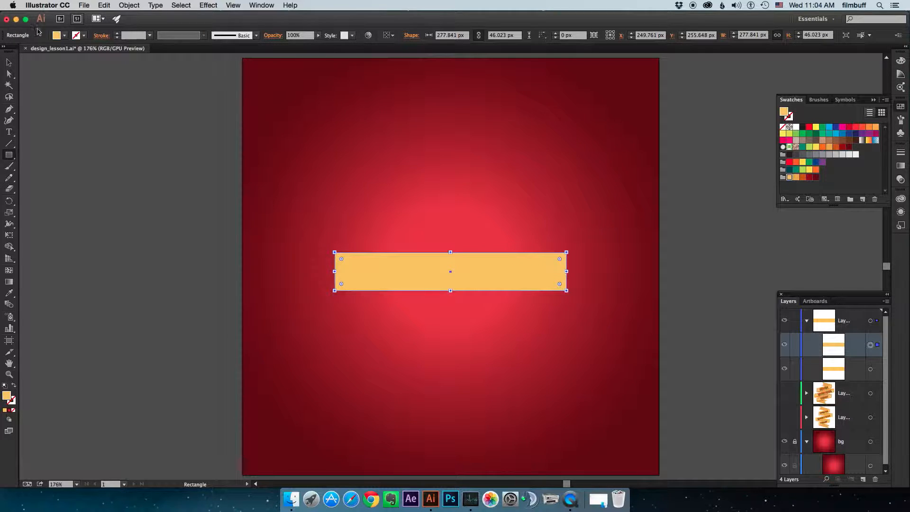
Give the front copy no fill and a dark red stroke, and shrink it about its centre to about 271 × 39 px.
click(63, 36)
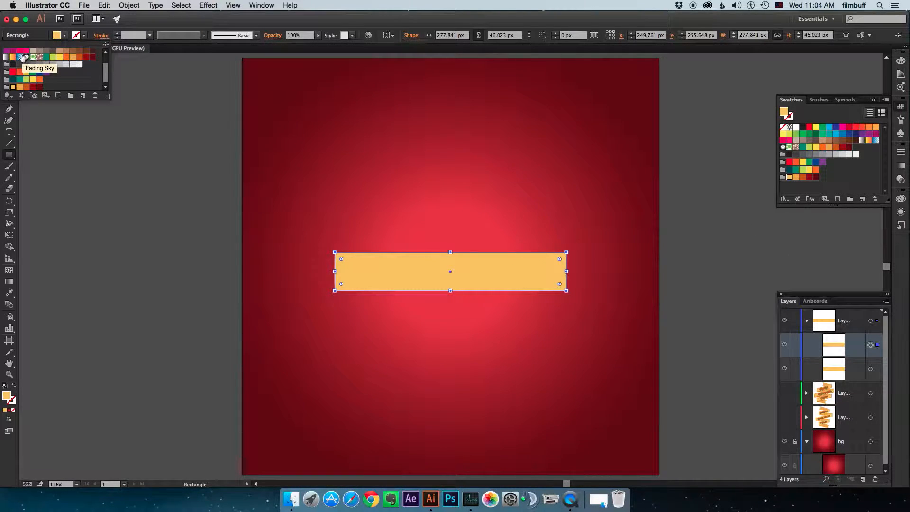
click(6, 51)
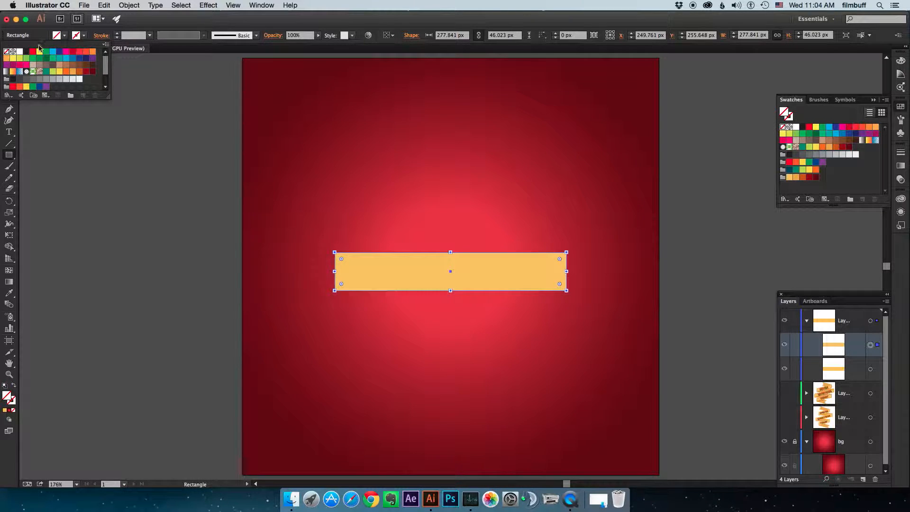
click(84, 37)
click(84, 37)
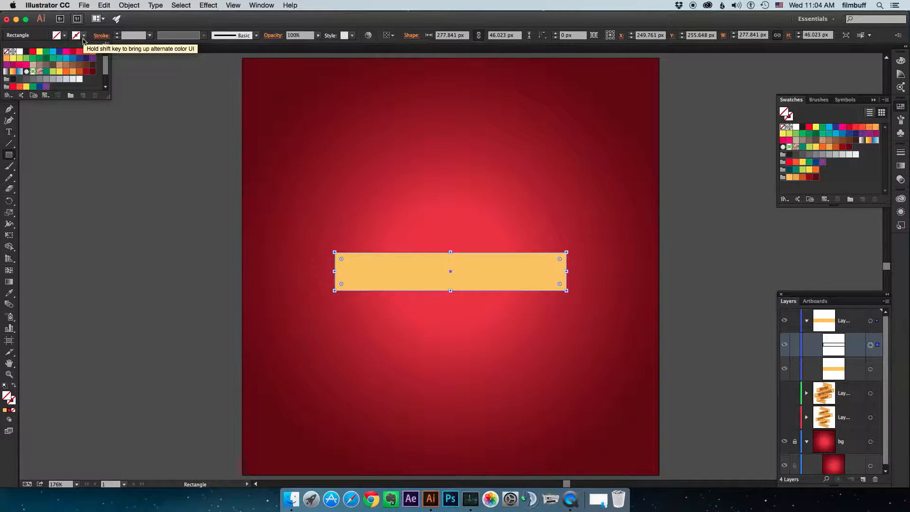
scroll(68, 71, down, 2)
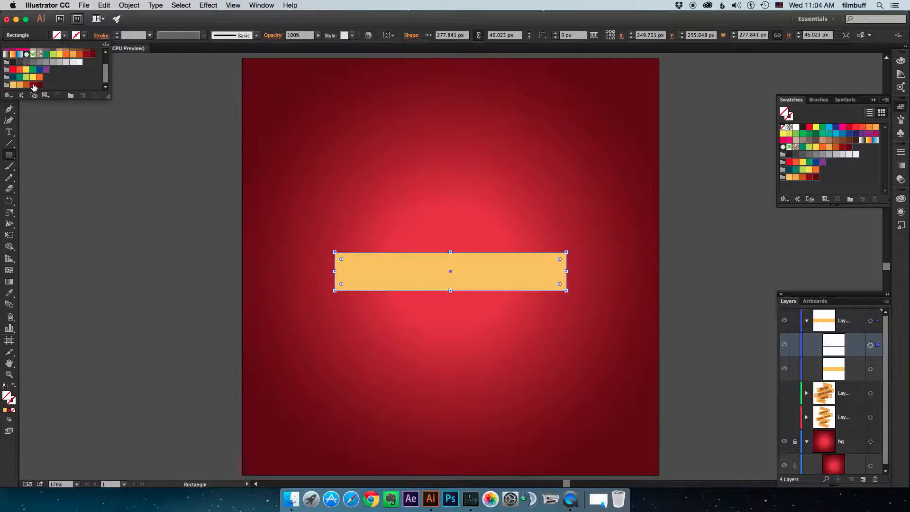
click(32, 86)
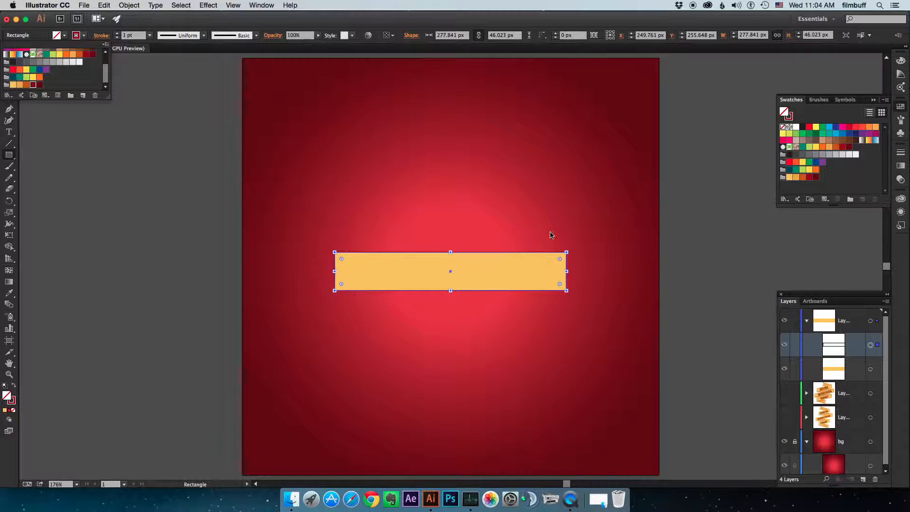
key(Escape)
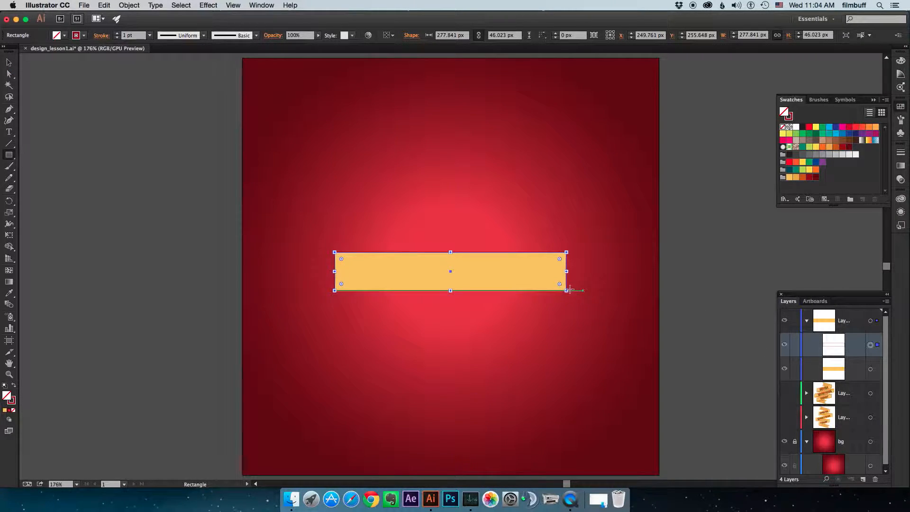
drag(567, 291, 564, 287)
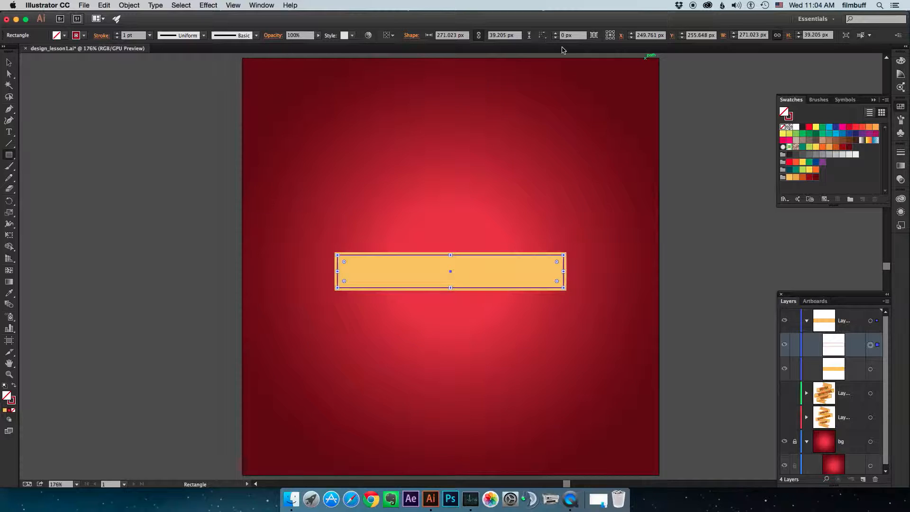
Show all stroke options and make the inner rectangle's stroke a dashed line with 5 pt dashes and round caps.
click(269, 5)
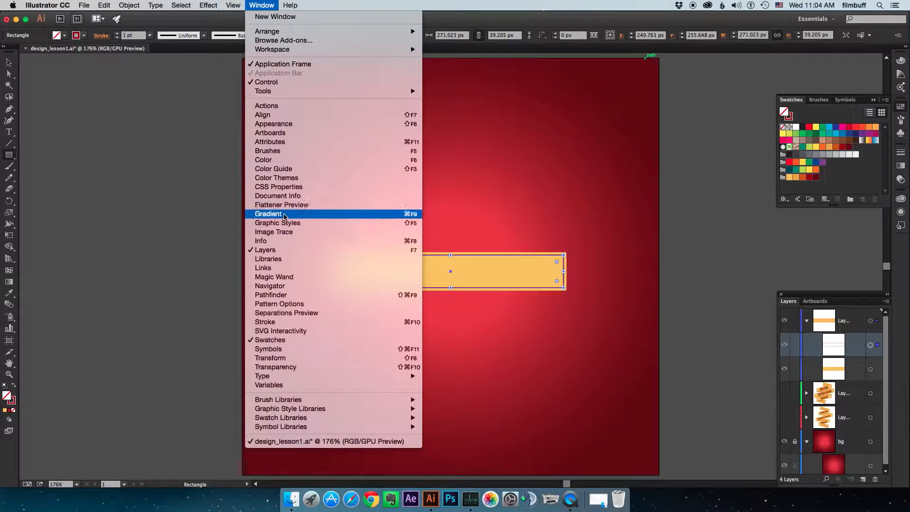
click(280, 323)
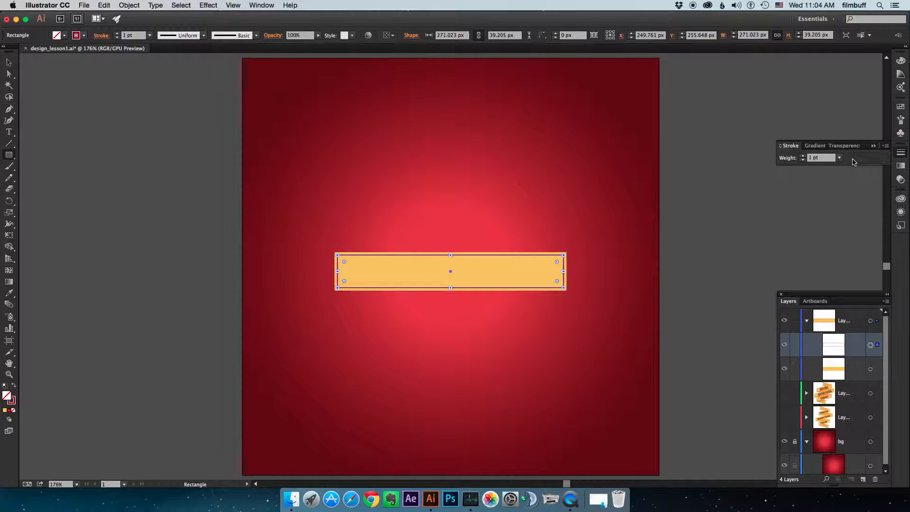
click(884, 146)
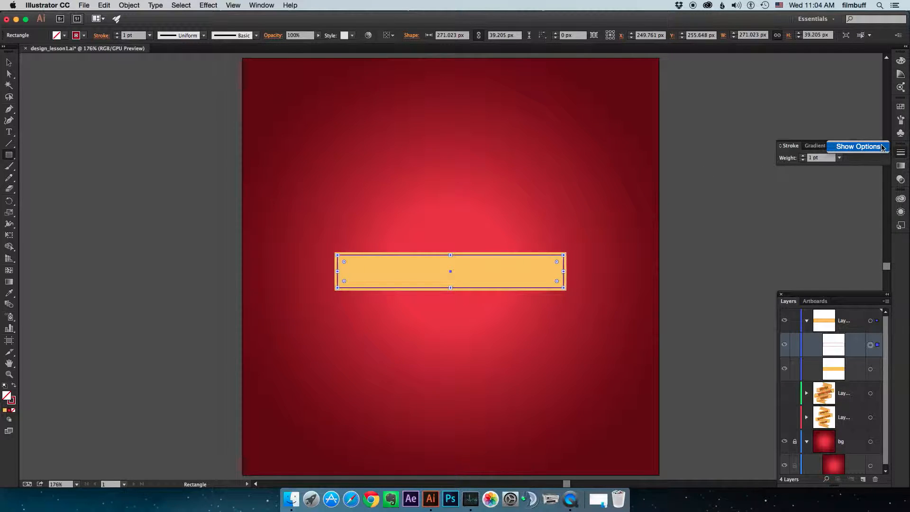
click(882, 147)
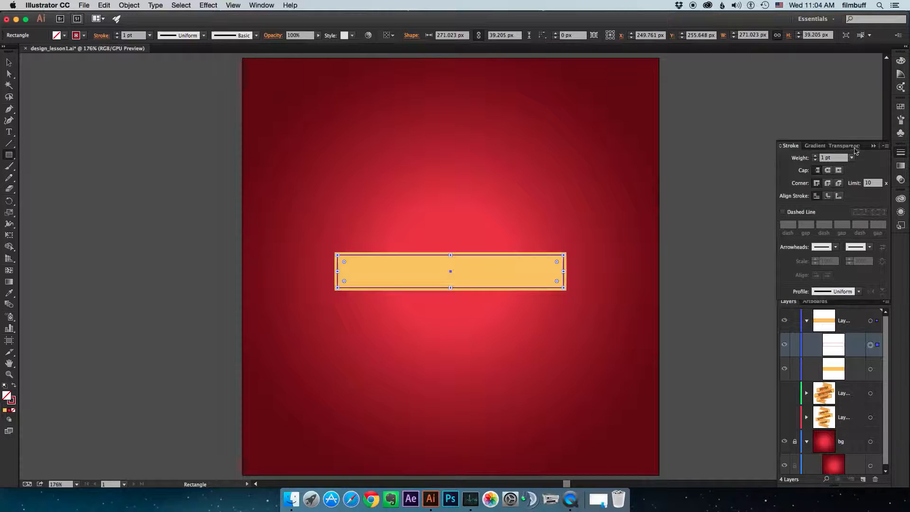
click(783, 212)
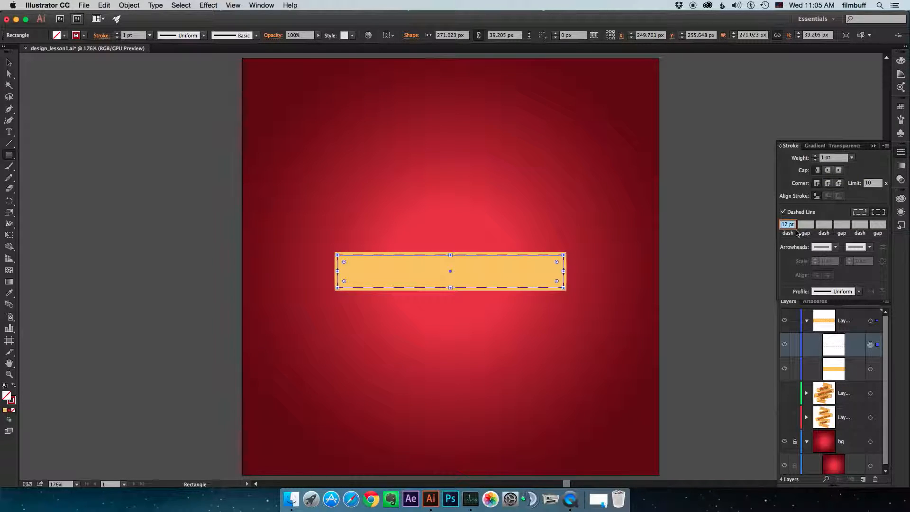
text(5)
key(Tab)
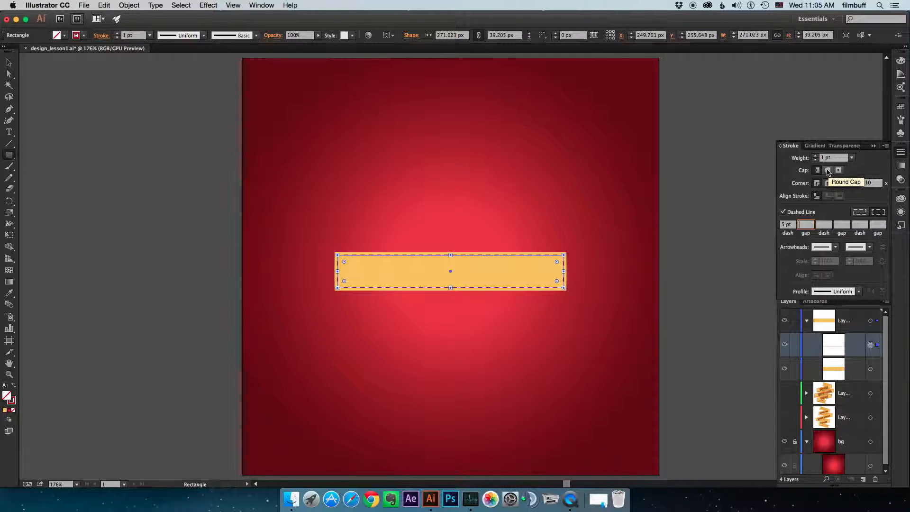
click(828, 171)
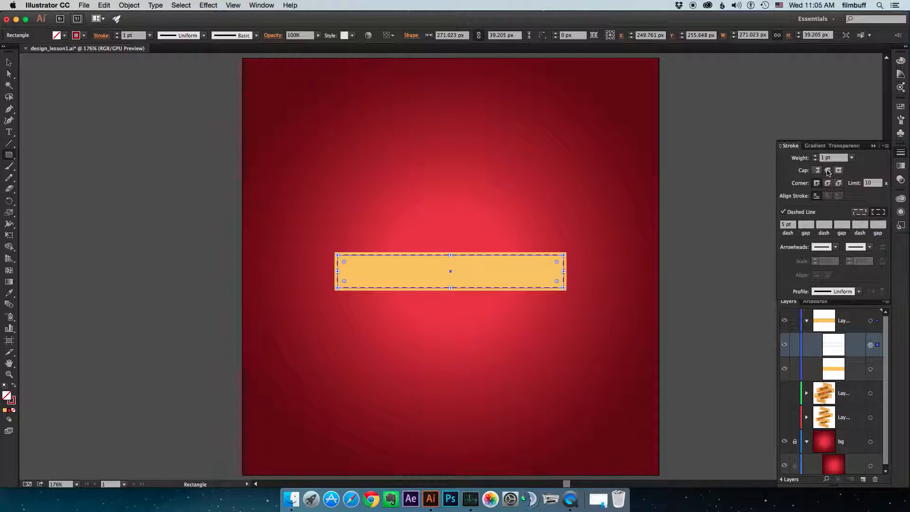
Select both the plain and the dashed rectangle and copy the pair directly above, touching the original's upper edge.
key(v)
click(542, 264)
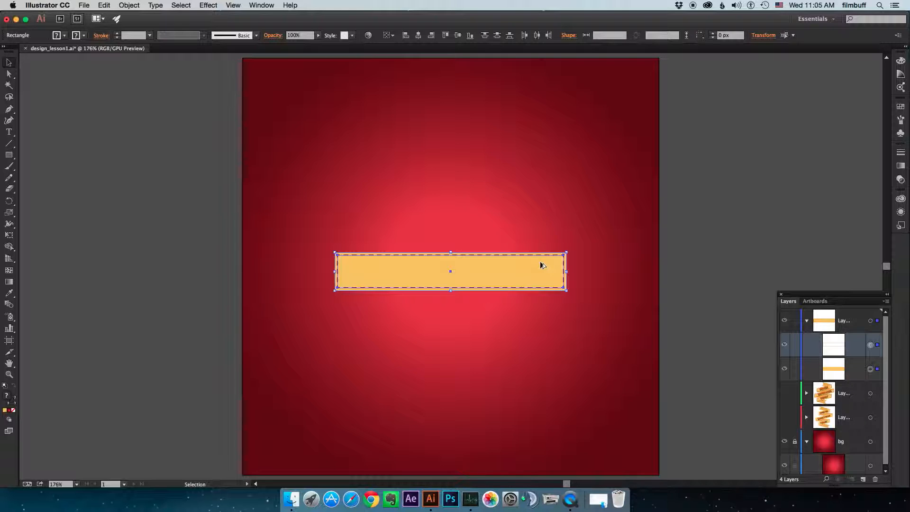
alt+drag(539, 260, 540, 226)
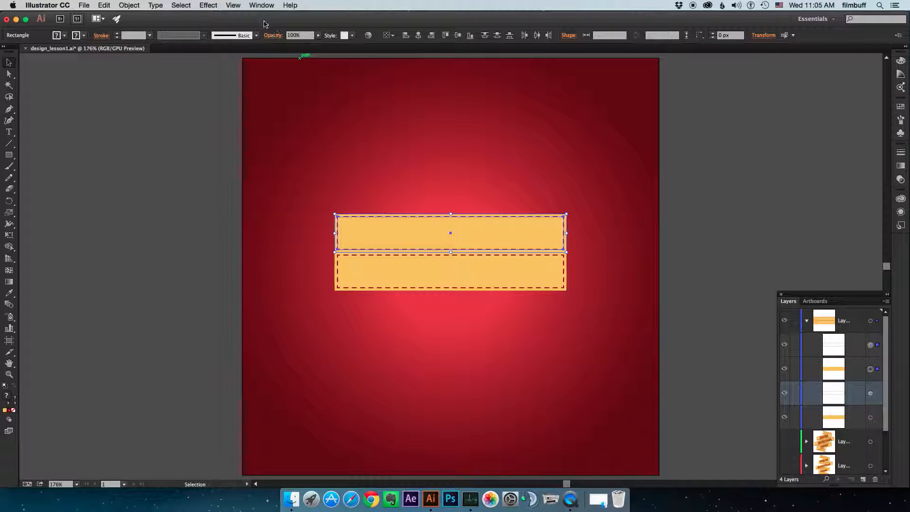
click(234, 6)
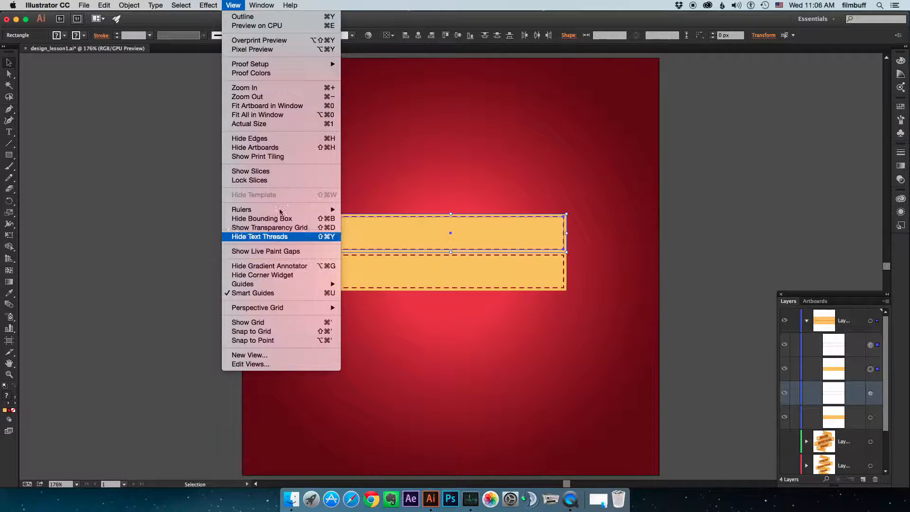
click(240, 7)
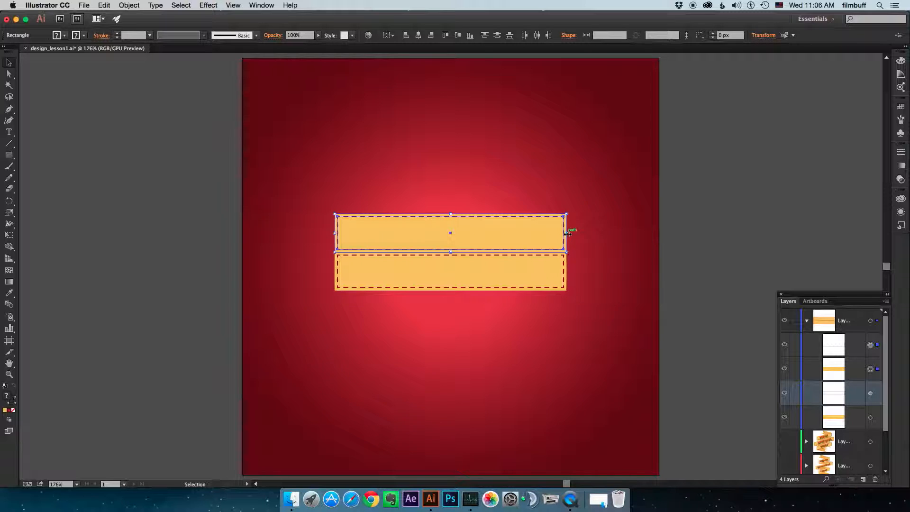
Shorten the upper banner from its right edge to about 218 px wide and copy it directly below the long banner.
drag(567, 234, 517, 236)
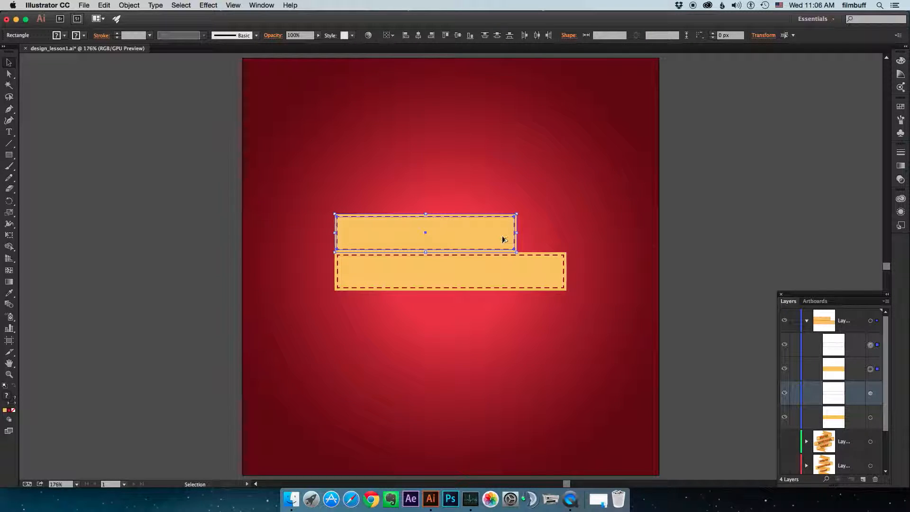
drag(501, 242, 499, 313)
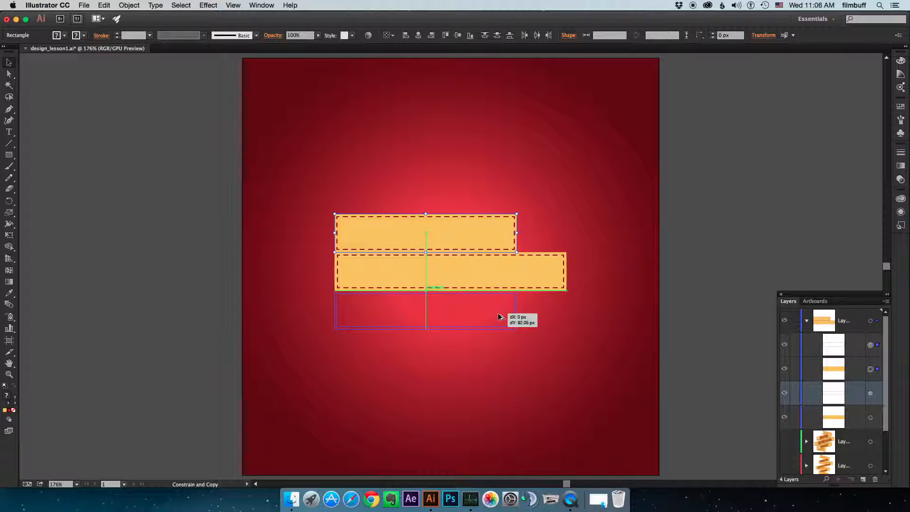
drag(499, 316, 499, 316)
Select all three banners, align them on their horizontal centres and deselect them.
key(super+a)
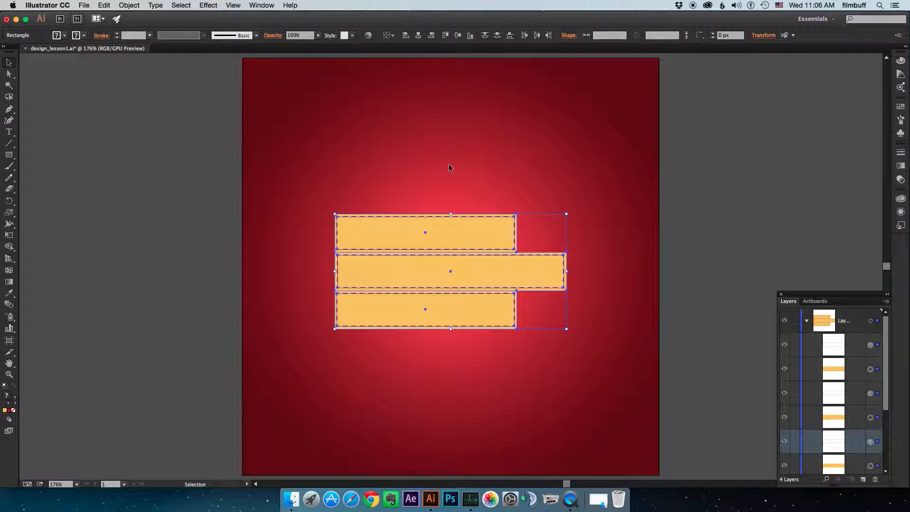
drag(431, 179, 510, 368)
click(419, 36)
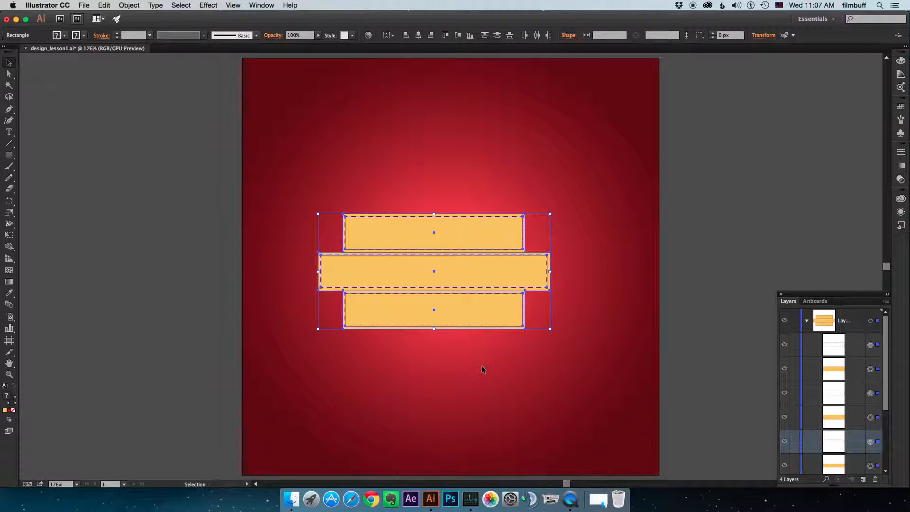
click(497, 349)
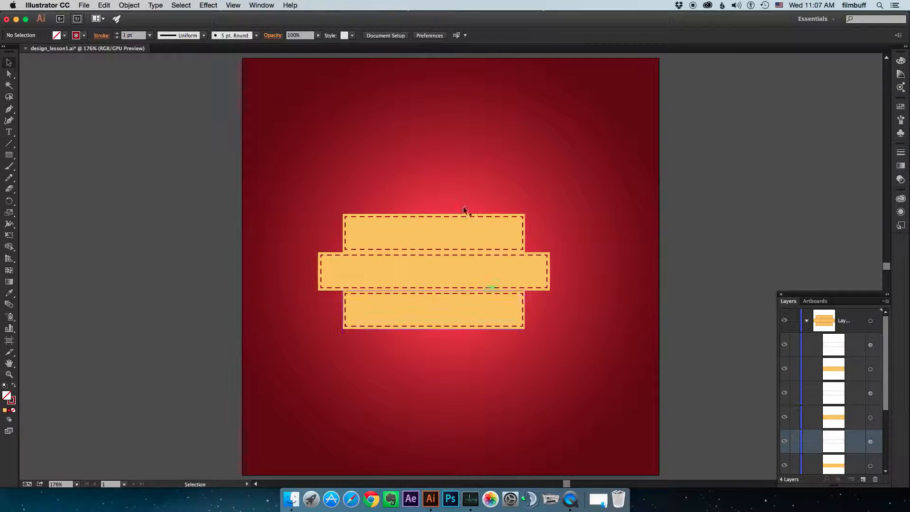
Spread the stack by moving the bottom banner about 20 px down and the top banner about 20 px up.
click(871, 369)
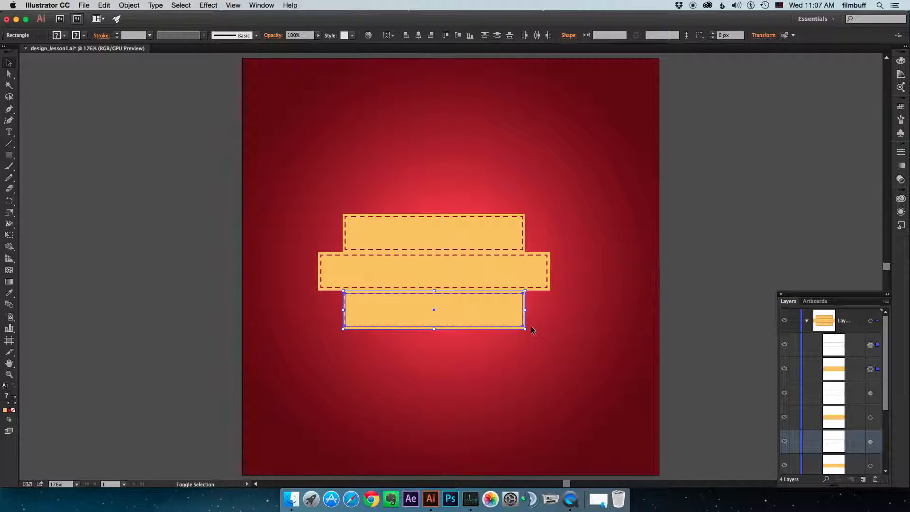
key(shift+Down)
key(shift+Down)
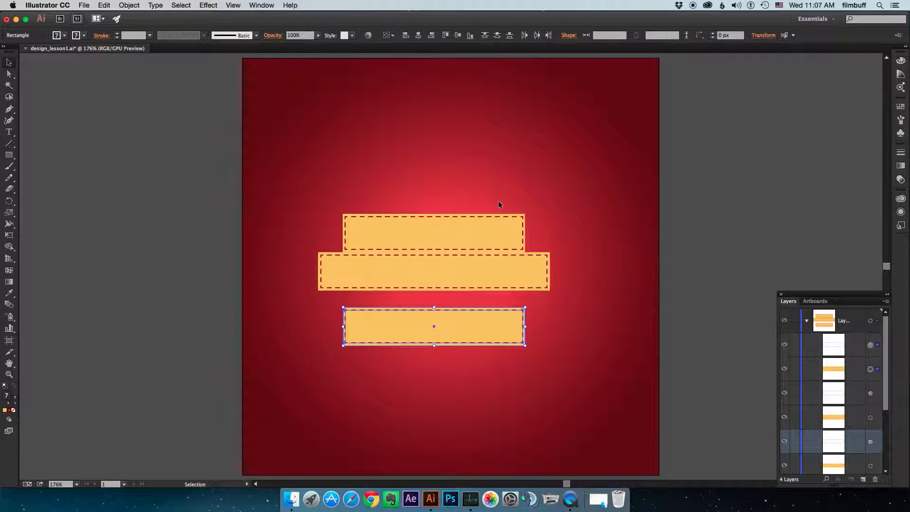
click(533, 227)
key(shift+Up)
key(shift+Up)
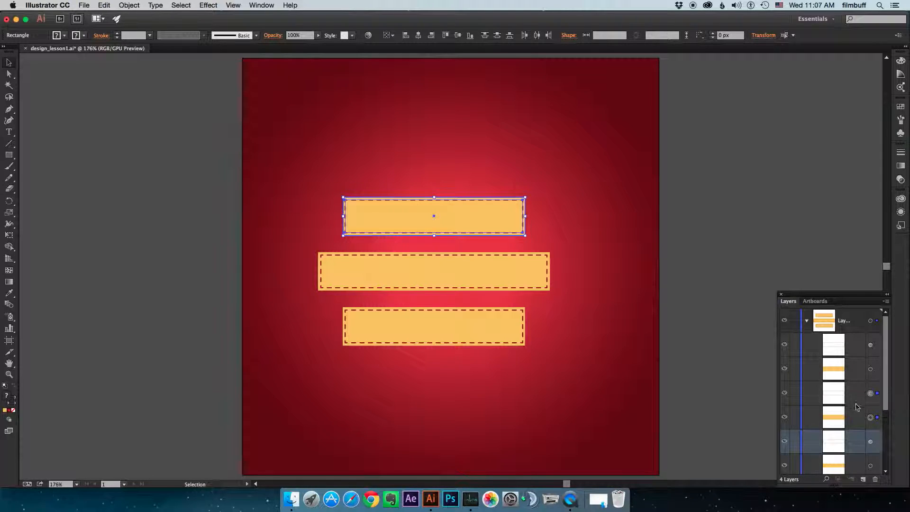
Copy the top banner's plain rectangle without its dashed outline above the stack, and shorten the copy from its right side.
click(871, 418)
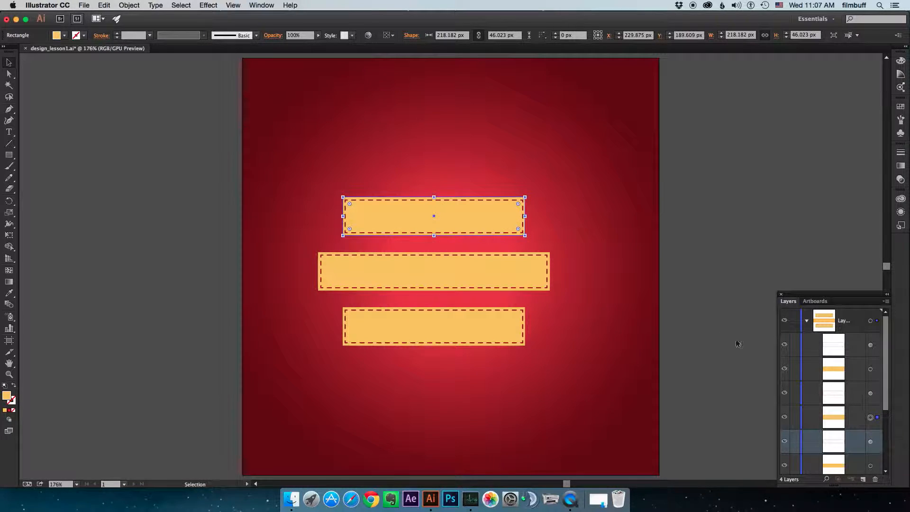
drag(504, 217, 454, 146)
Add an anchor point midway on the short rectangle's left edge and pull it inward to about X 137.5 px to notch the ribbon tail.
key(plus)
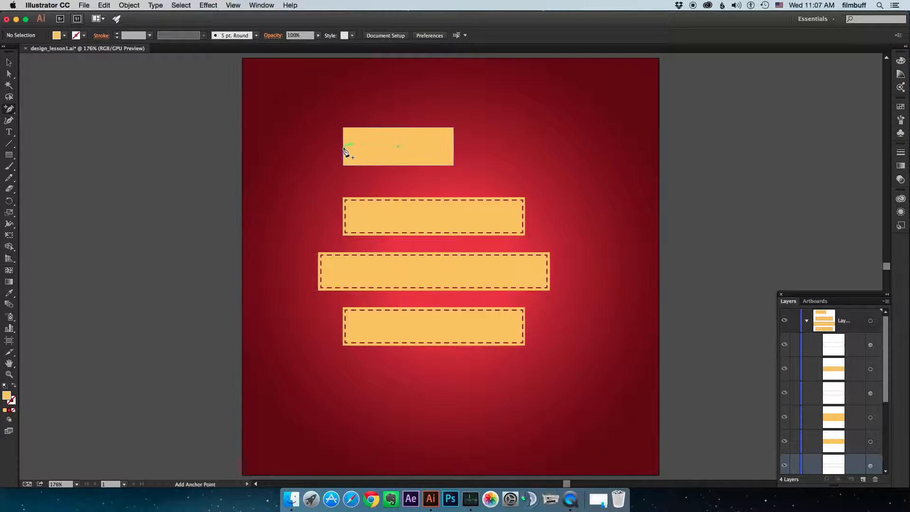
click(343, 147)
key(a)
drag(343, 147, 357, 148)
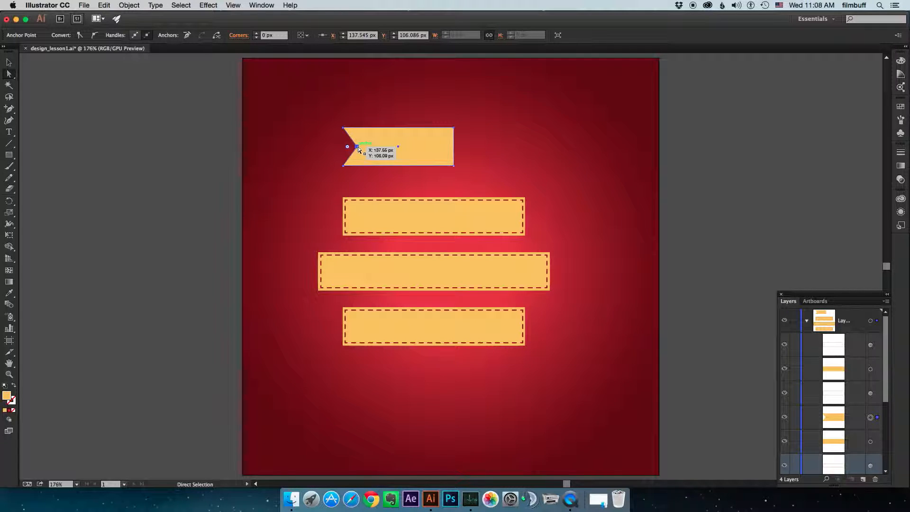
Pull the ribbon tail's notch point slightly further inward and fill the tail with the darker orange swatch.
drag(357, 147, 360, 147)
key(v)
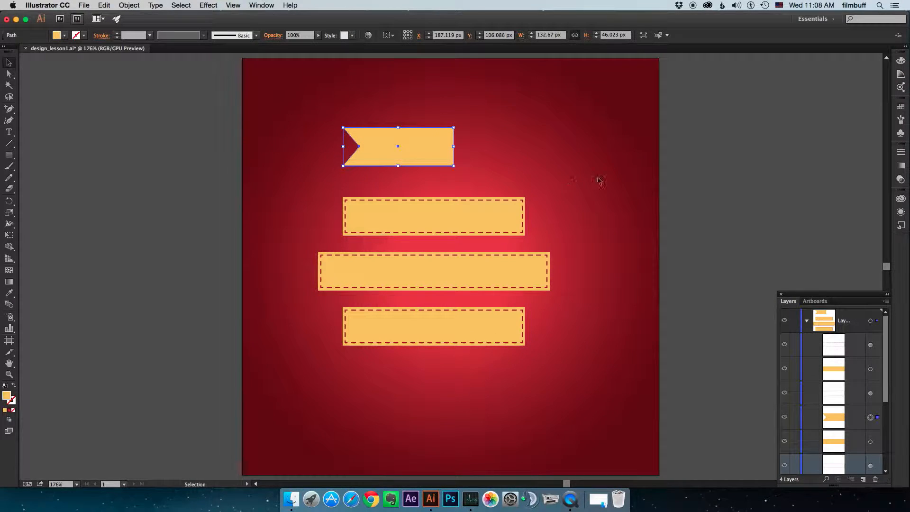
click(901, 106)
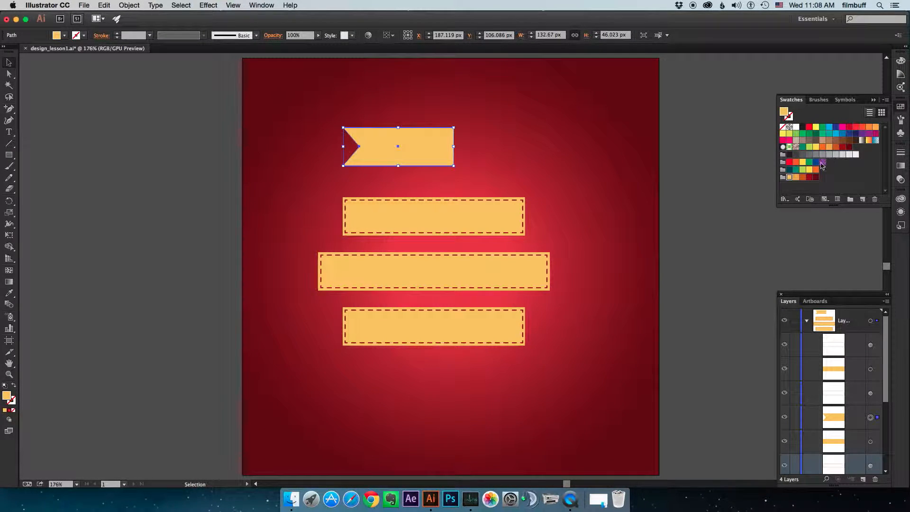
click(797, 177)
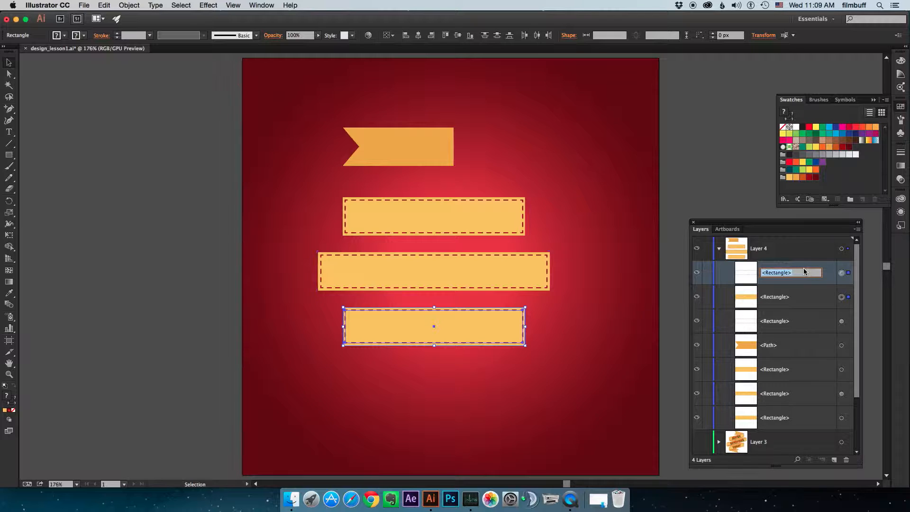
Rename the dashed outlines of the bottom, top and middle banners as "bottom dashes", "top dashes" and "middle dashes".
text(bottom dashes)
key(Tab)
text(top das)
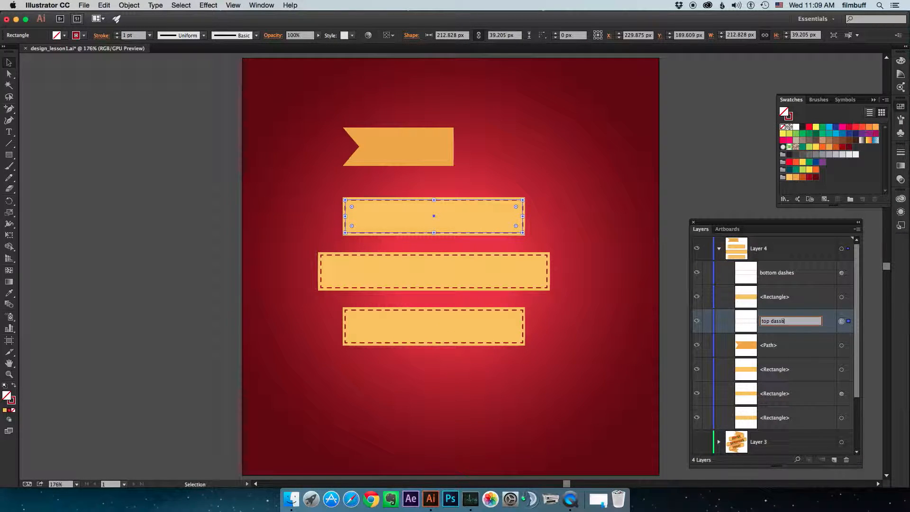
text(hes)
key(Return)
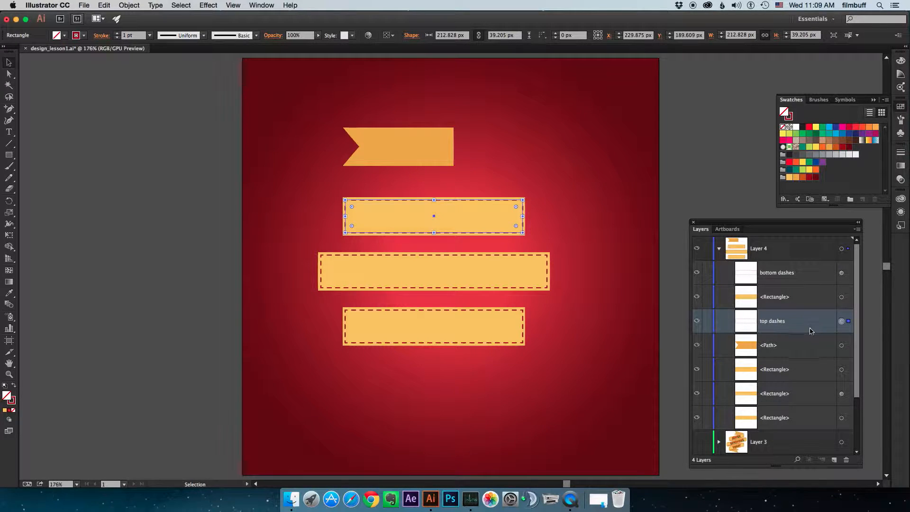
scroll(815, 354, down, 1)
double_click(781, 369)
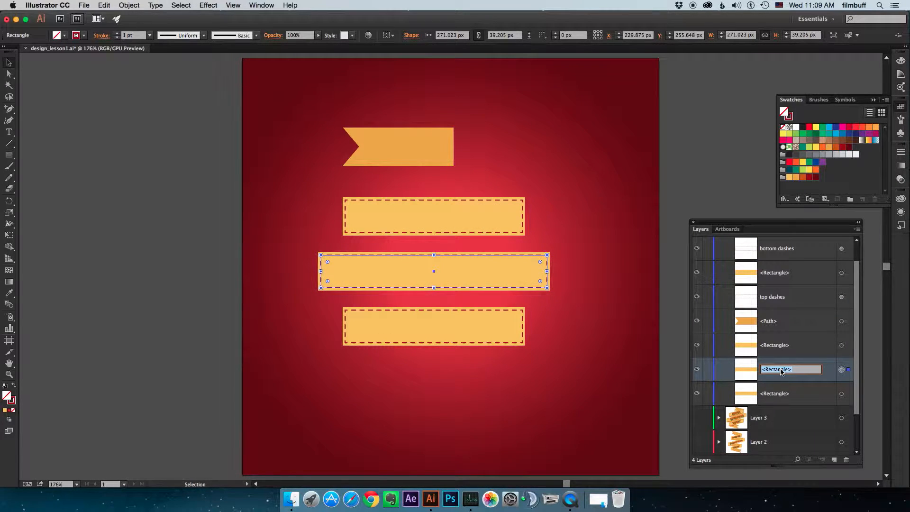
text(middle dashes)
key(Return)
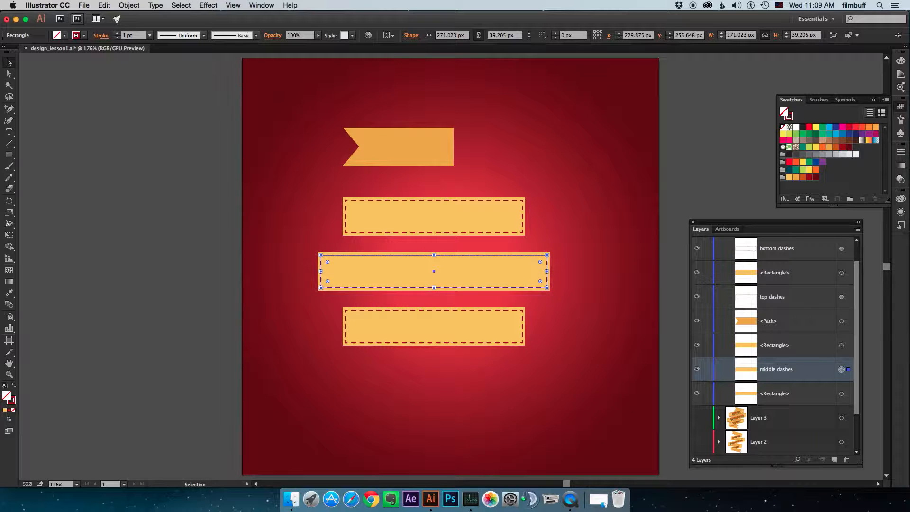
Shear all the artwork on Layer 4 by -15° along the vertical axis, with the preview on.
click(842, 393)
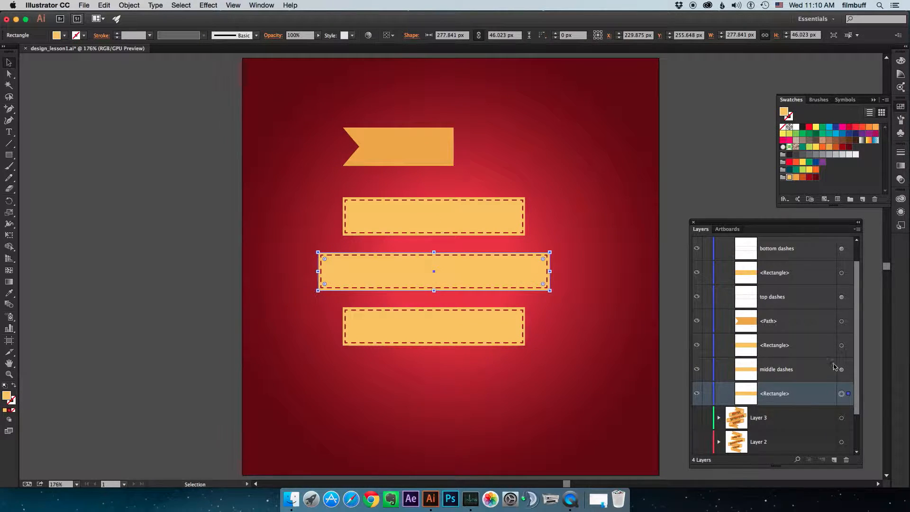
scroll(835, 367, up, 1)
click(842, 249)
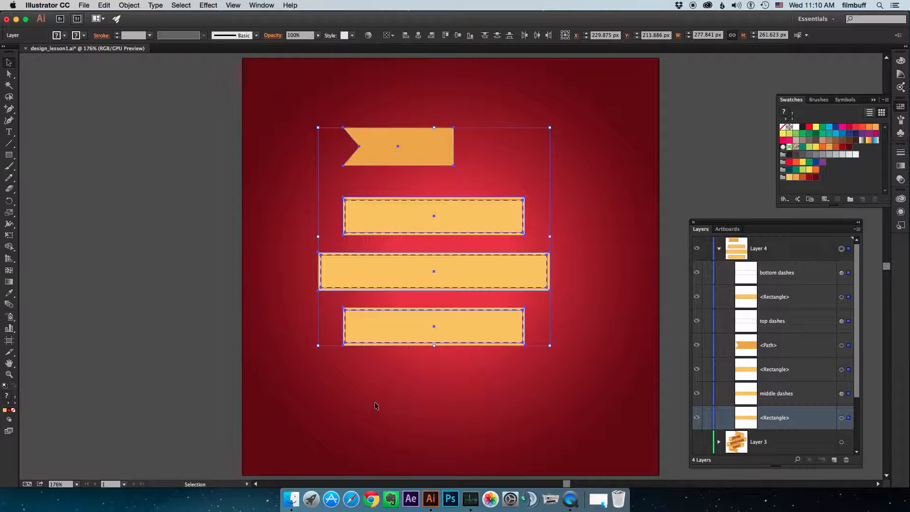
right_click(396, 334)
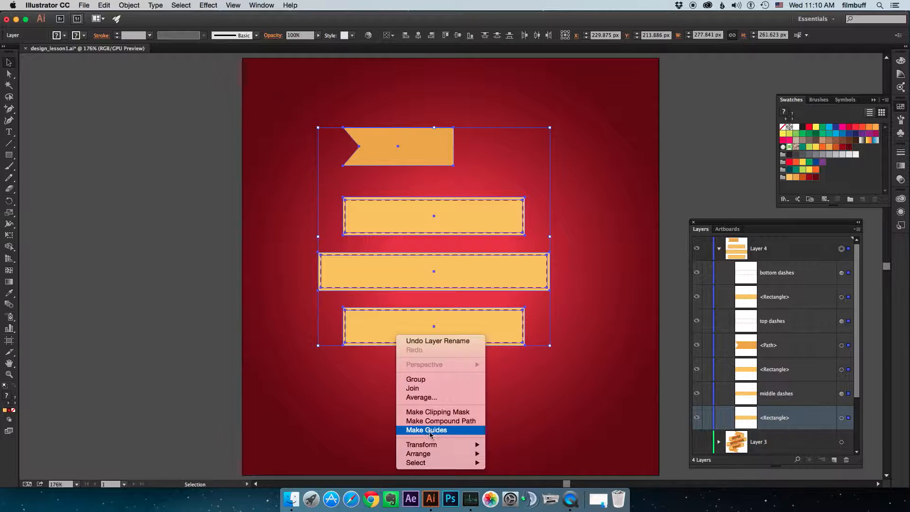
mouse_move(433, 443)
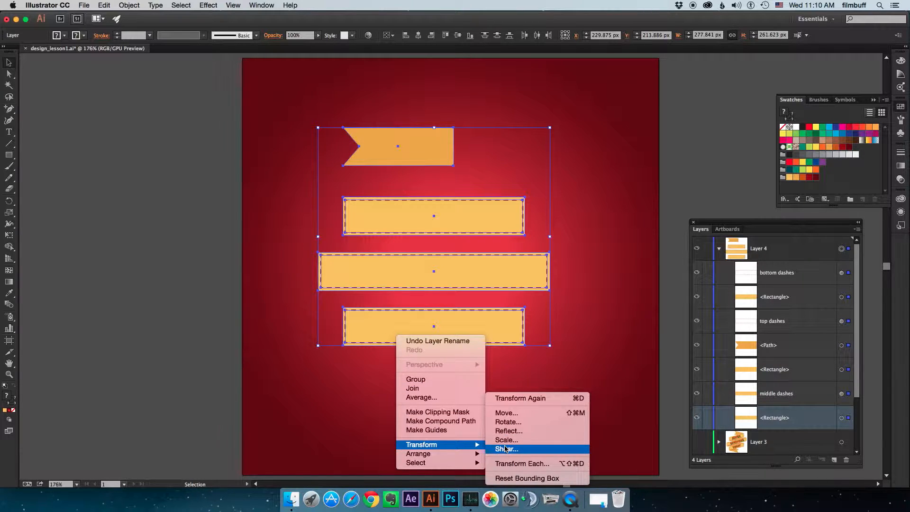
click(505, 449)
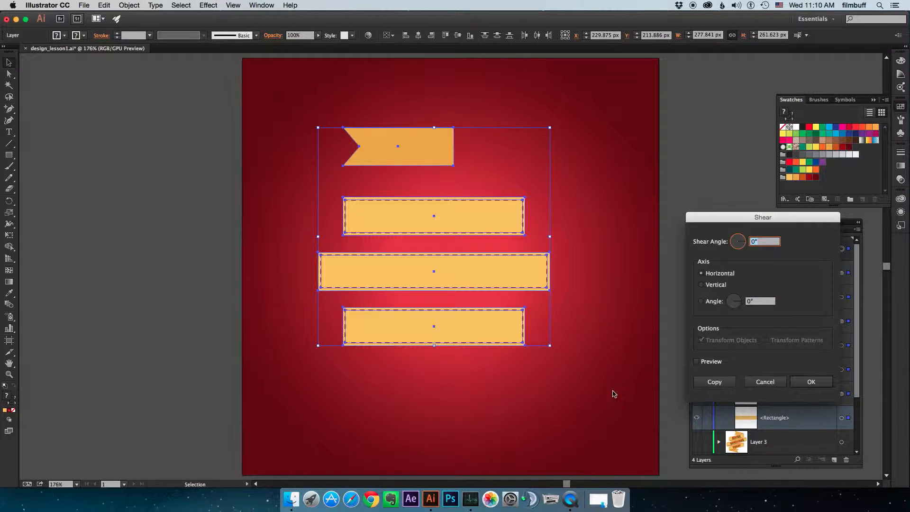
click(696, 362)
click(763, 242)
key(shift+Down)
key(Down)
key(Down)
key(Down)
key(Down)
key(Down)
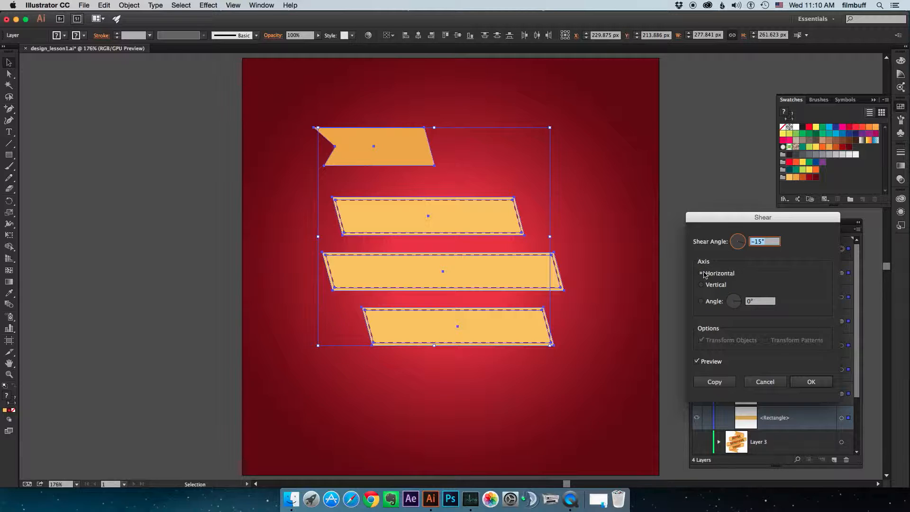
click(704, 285)
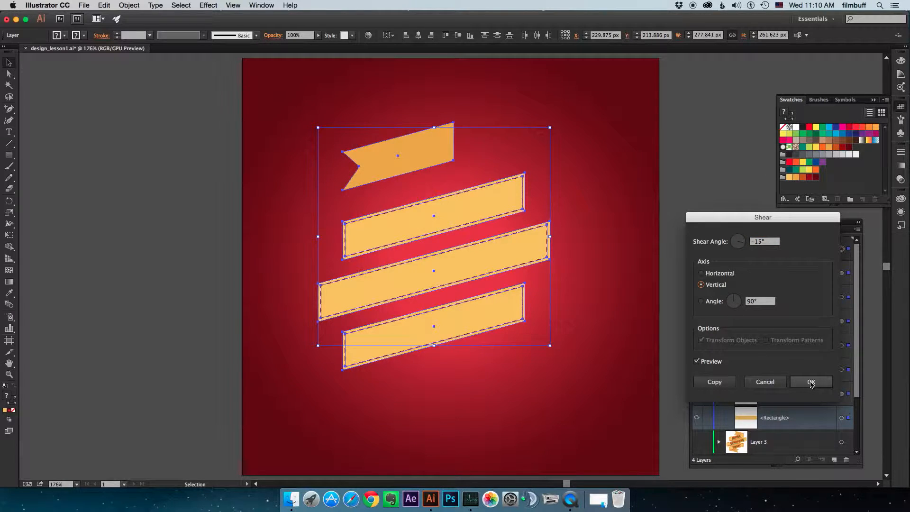
click(811, 383)
Duplicate the bottom banner's plain filled path, without its dashed outline, within Layer 4.
click(842, 297)
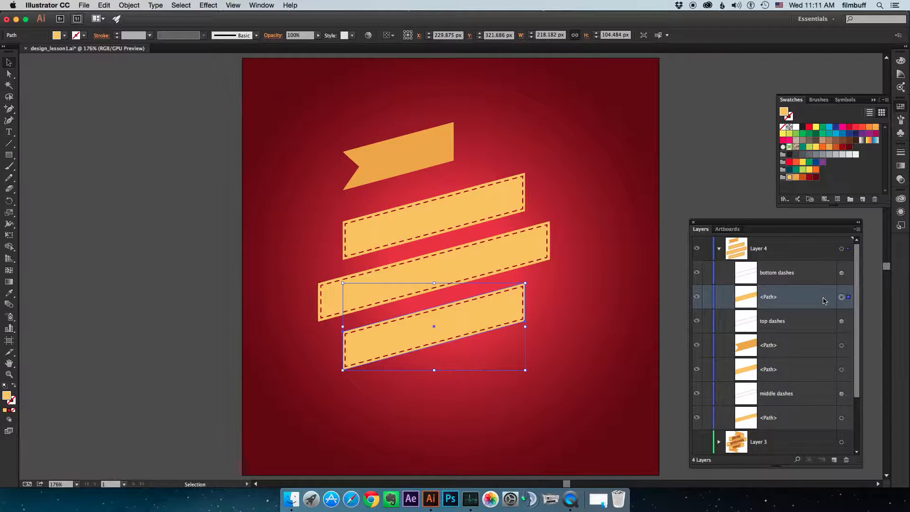
key(a)
shift+click(841, 369)
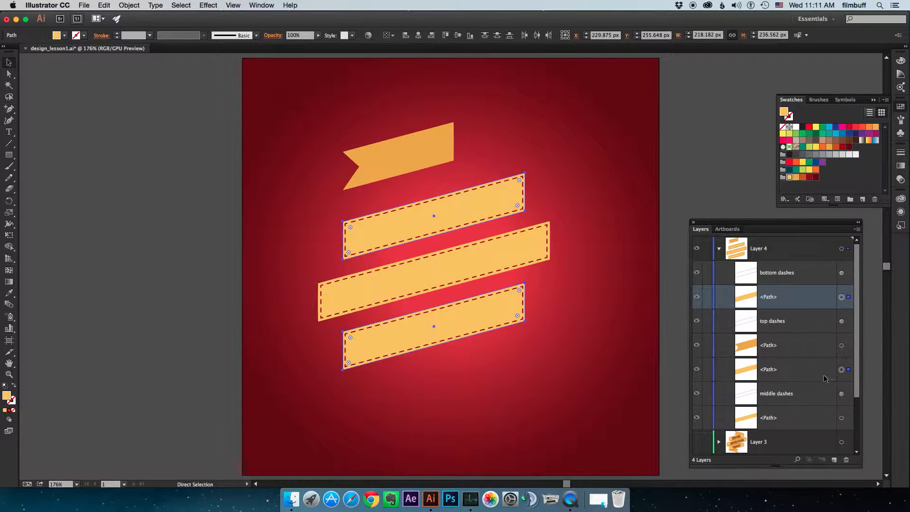
scroll(826, 379, down, 1)
key(v)
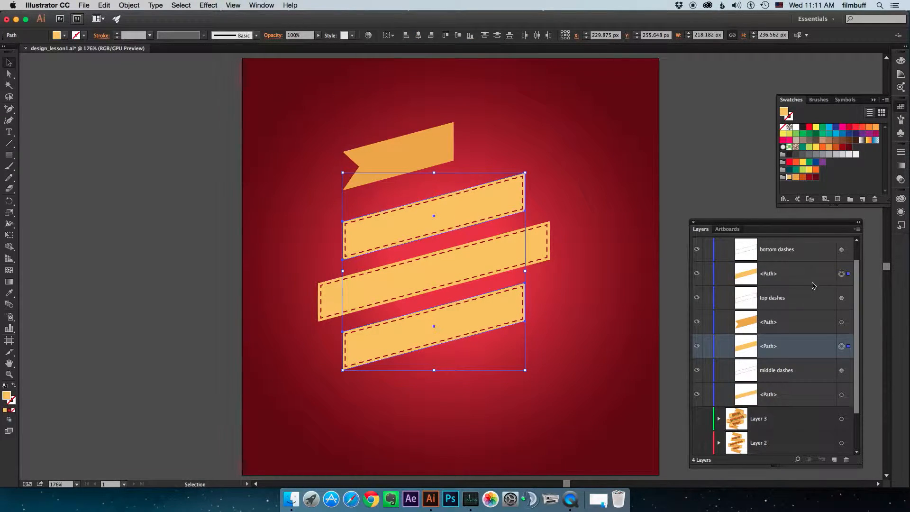
click(838, 274)
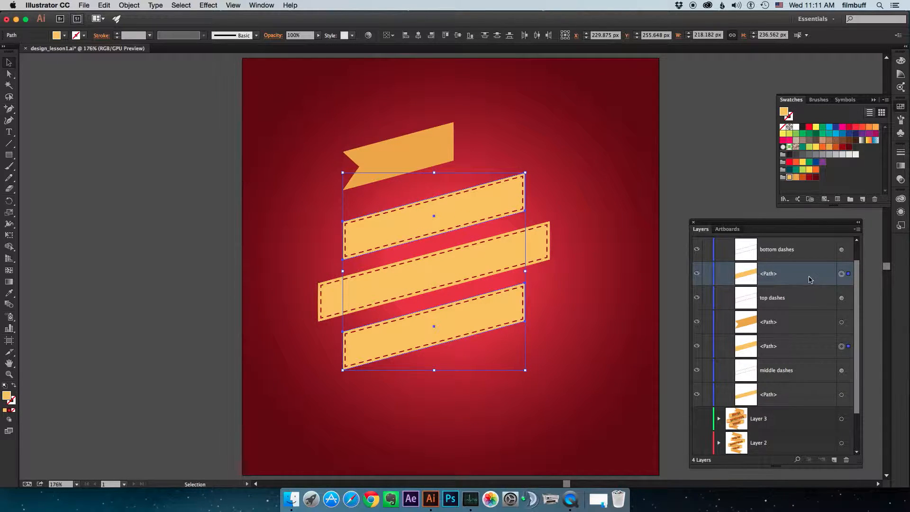
click(841, 274)
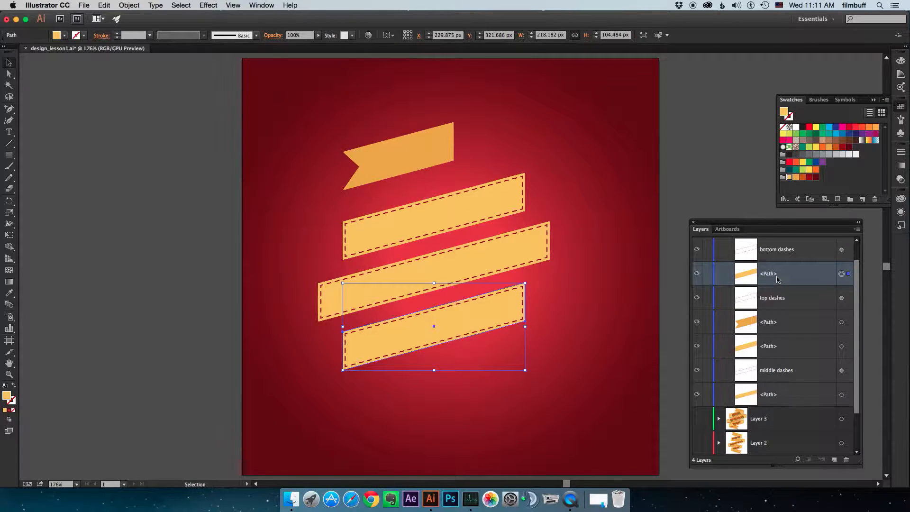
drag(778, 279, 836, 459)
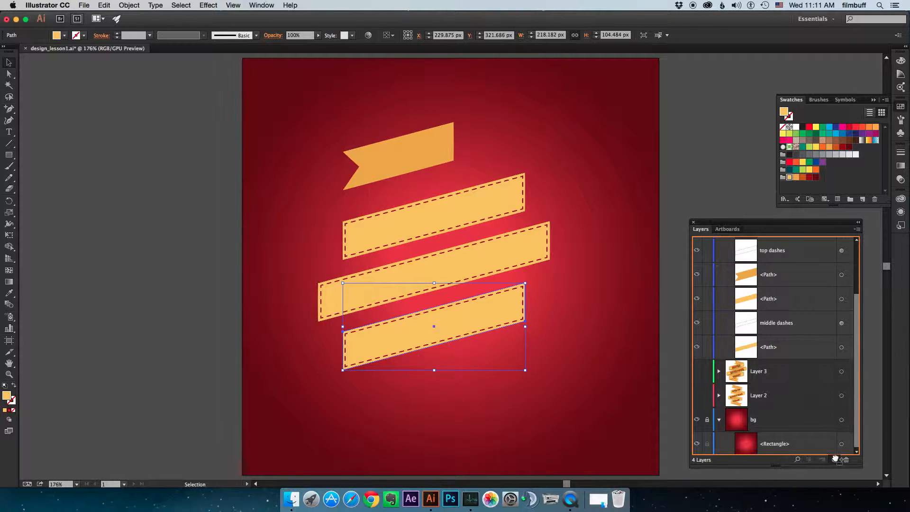
drag(835, 459, 837, 460)
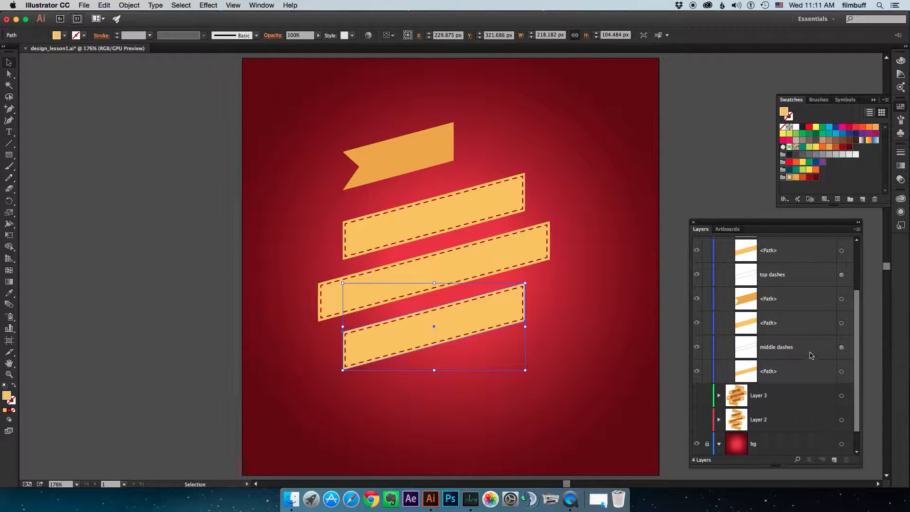
Fill the lower of the bottom banner's two plain paths with the darker orange swatch and hide the upper one.
scroll(810, 355, up, 3)
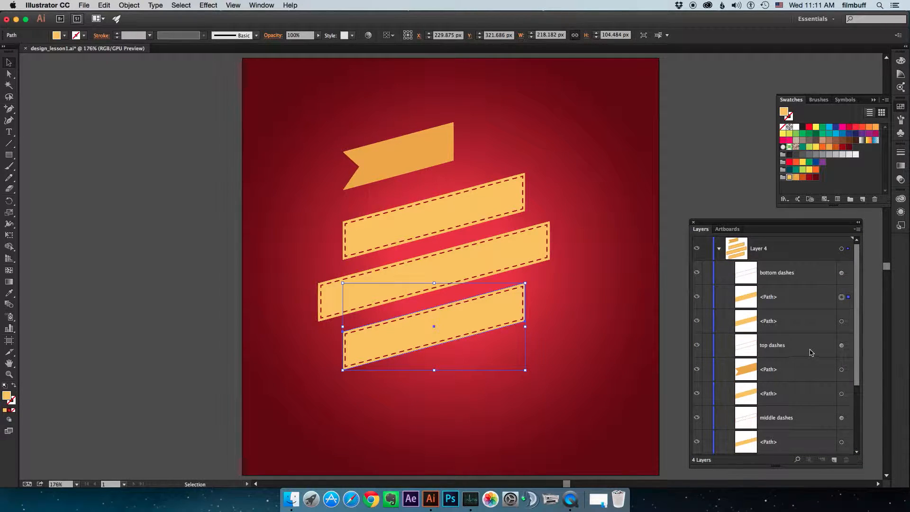
click(841, 323)
click(815, 326)
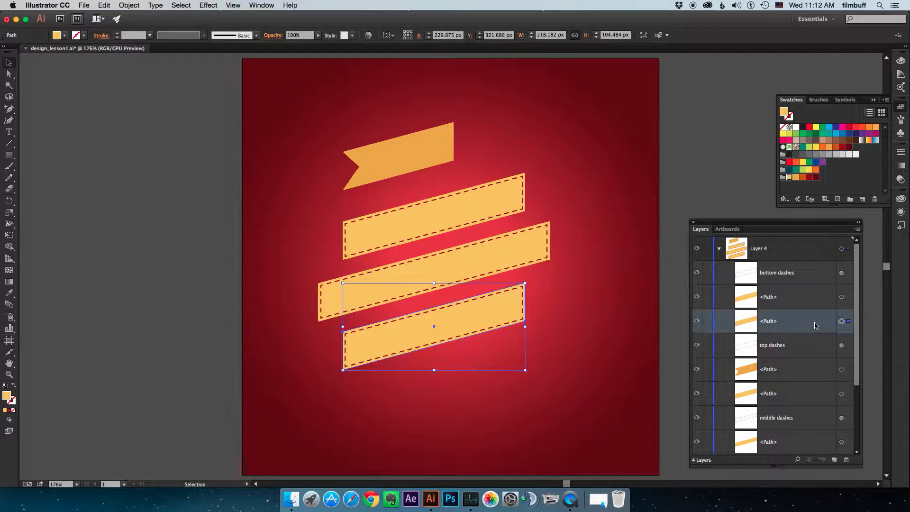
click(797, 178)
click(698, 297)
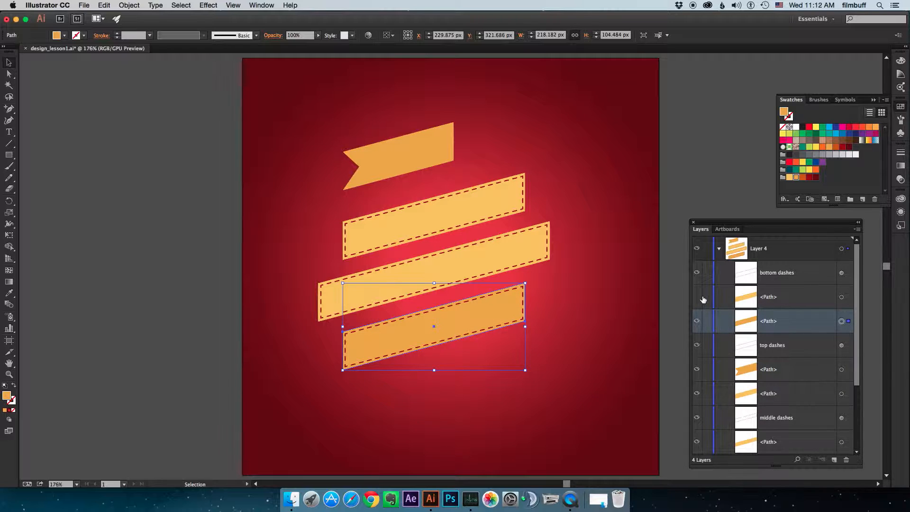
Move the darker path's two left corners onto the middle banner's left end to form a fold, and show the hidden banner path again.
click(551, 321)
key(a)
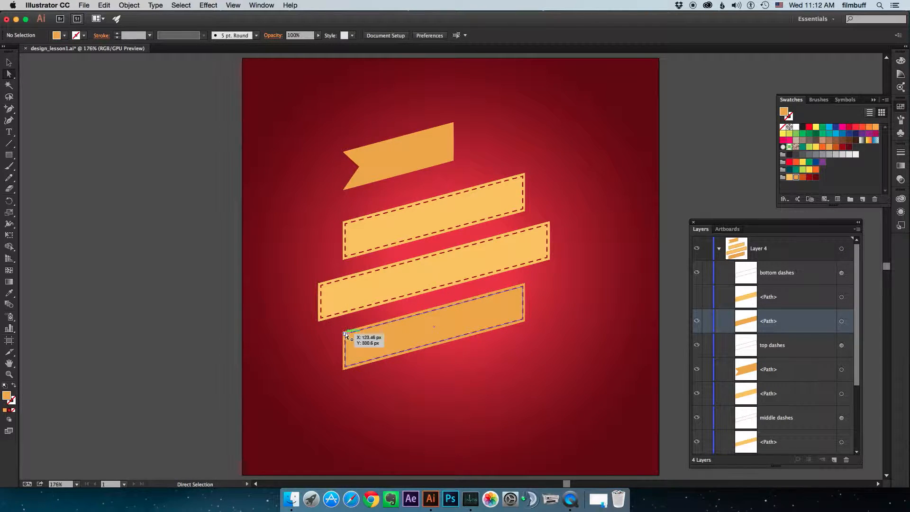
click(345, 332)
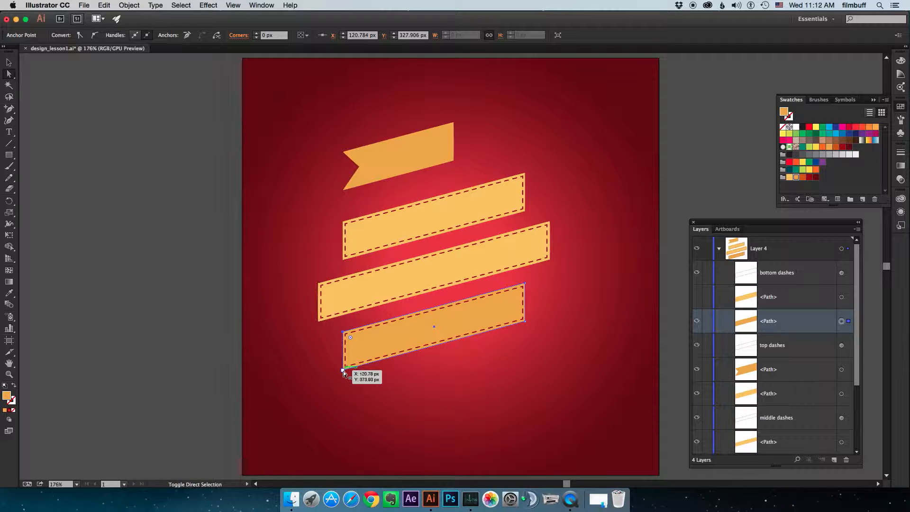
click(344, 372)
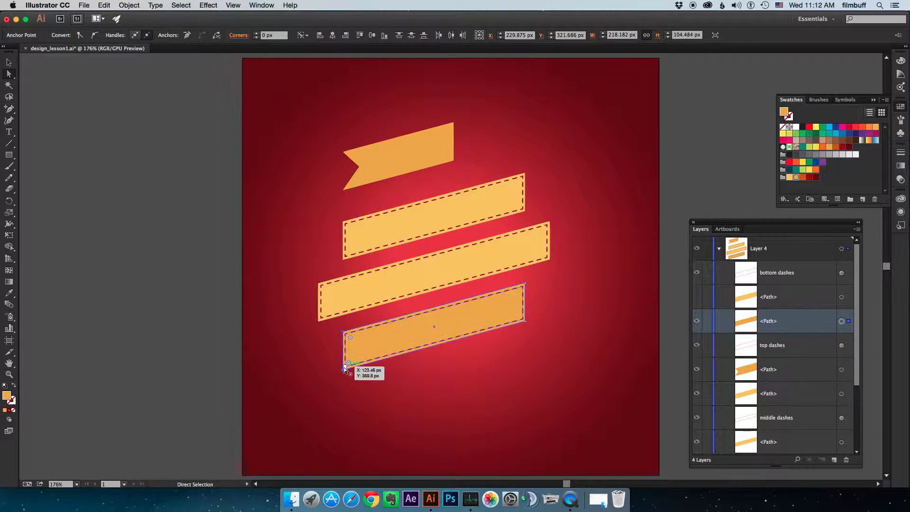
drag(343, 372, 316, 322)
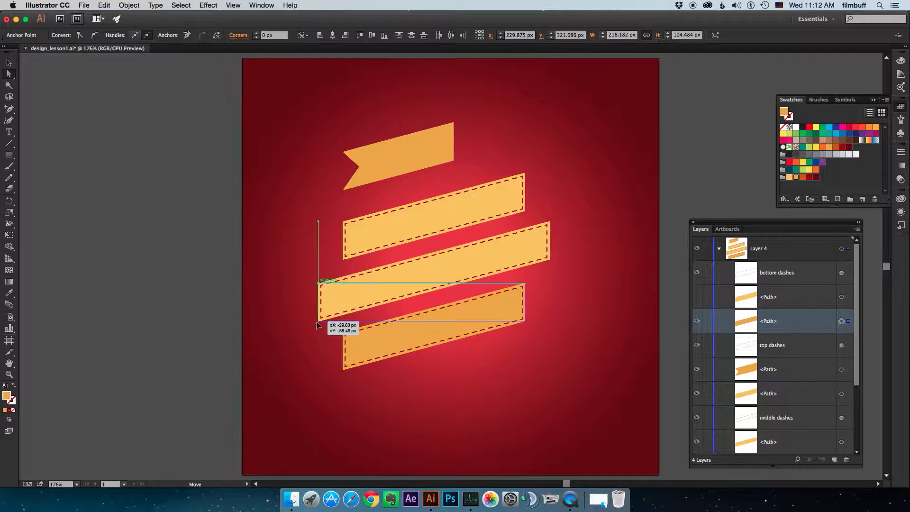
drag(317, 323, 318, 323)
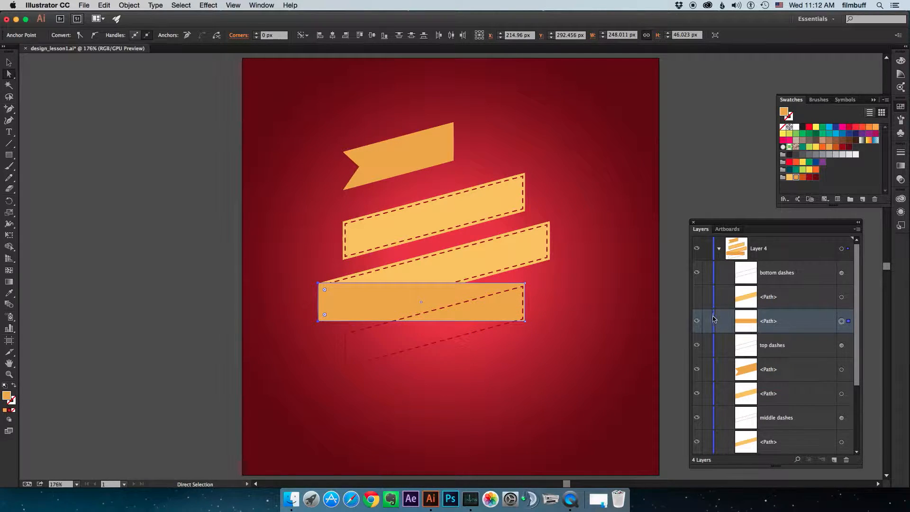
click(697, 297)
Duplicate the top banner's plain filled path and hide the upper of the two copies.
click(842, 393)
drag(816, 399, 834, 458)
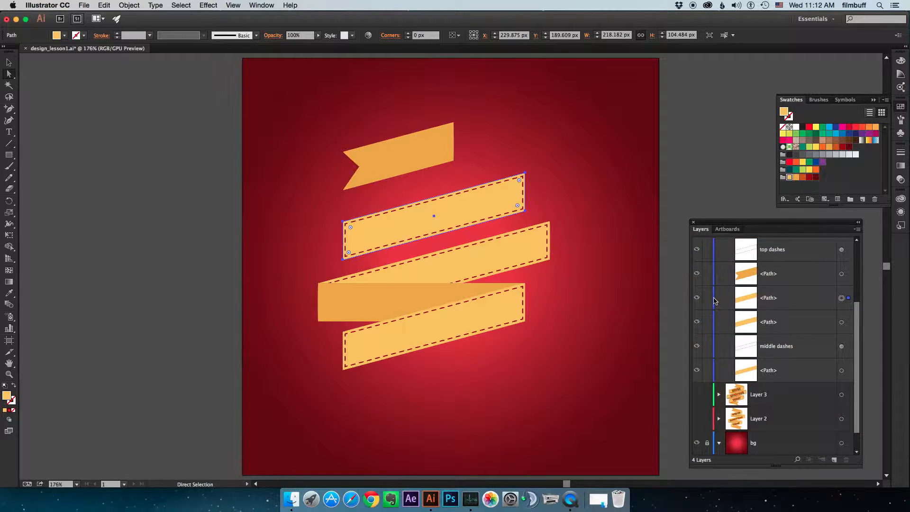
click(697, 297)
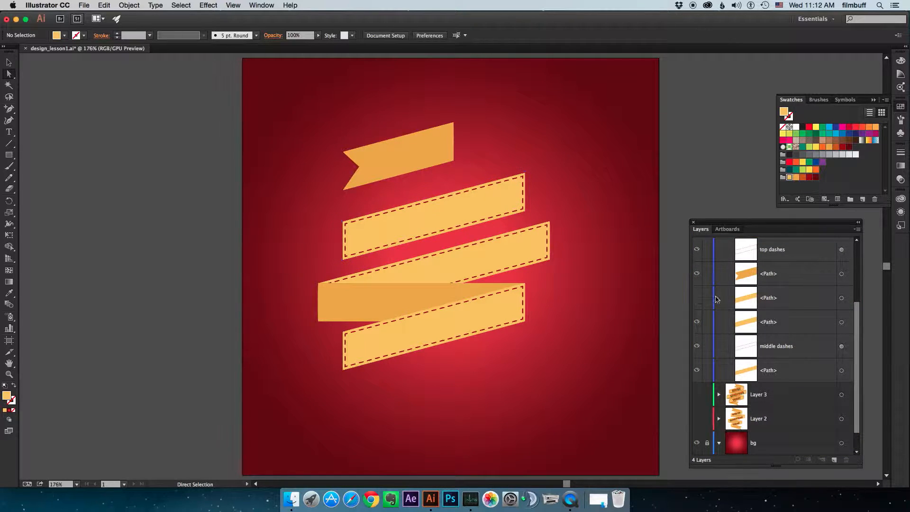
Fill the top banner's visible copy with the darker orange swatch and move its two right corners onto the middle banner's right end.
click(842, 323)
click(559, 172)
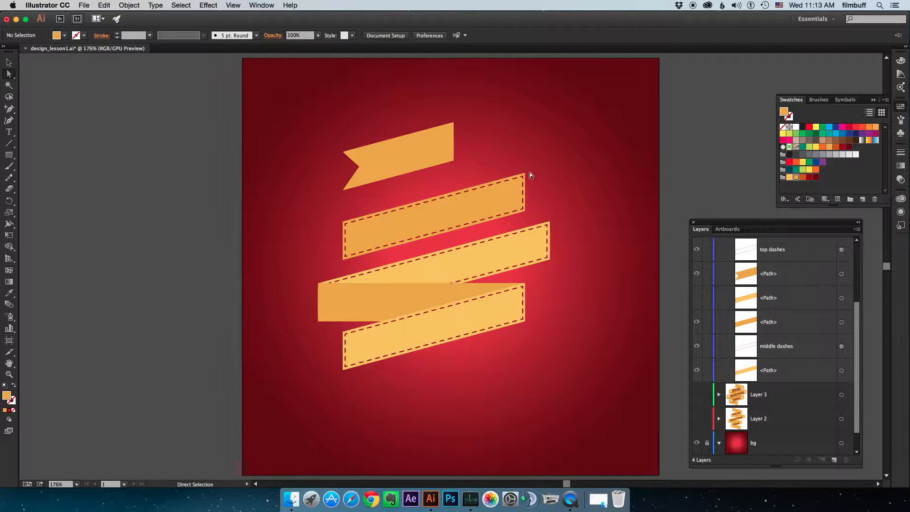
click(525, 174)
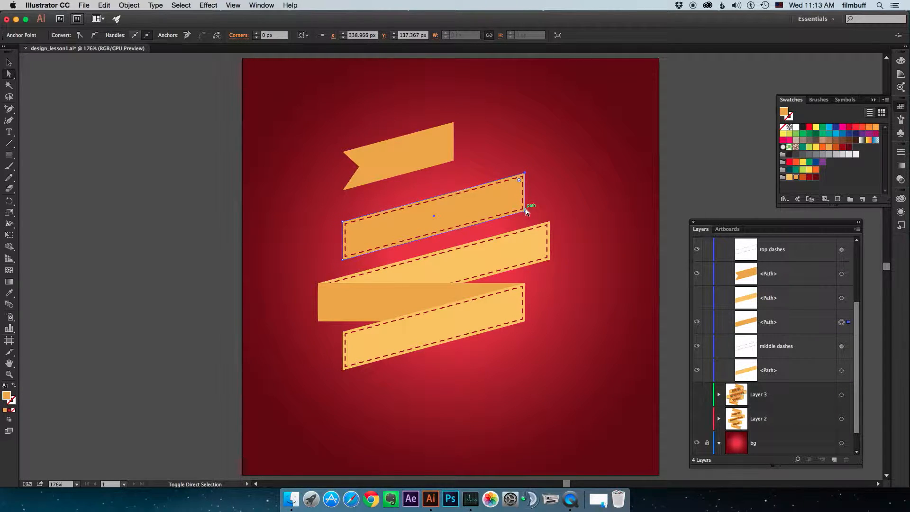
shift+click(525, 212)
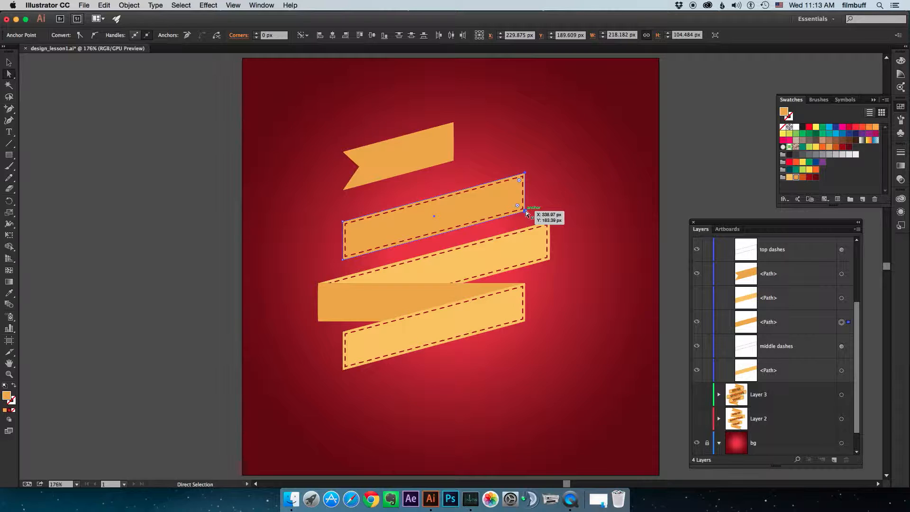
drag(527, 213, 550, 261)
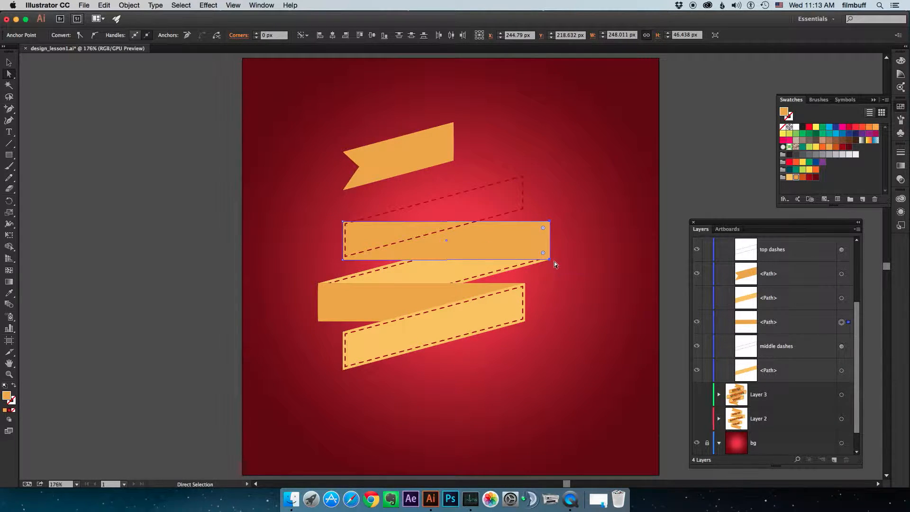
Show the hidden top banner path and move the notched tail across to above the top banner's right end.
click(697, 298)
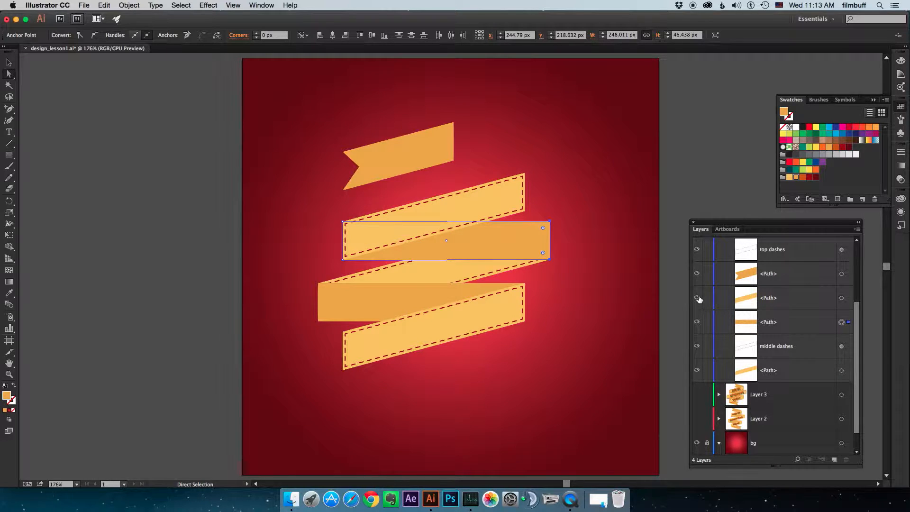
drag(445, 133, 516, 136)
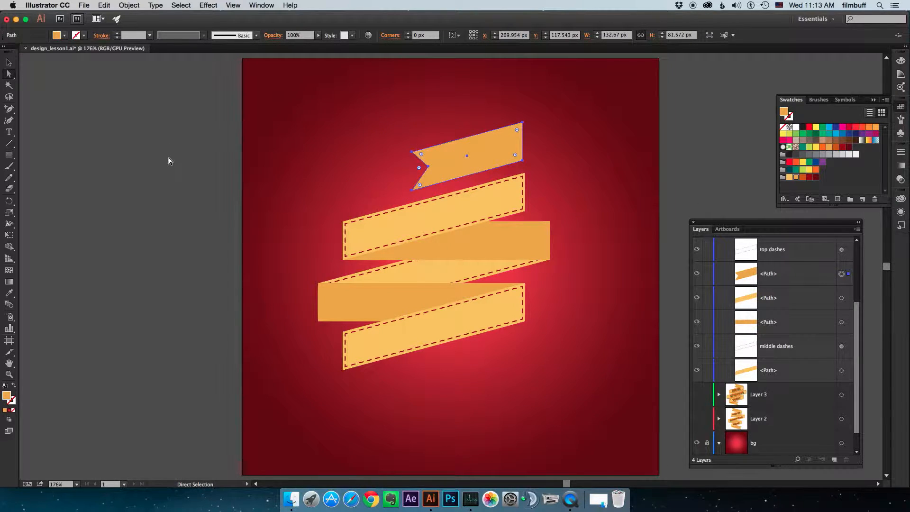
Reflect a copy of the notched tail across the horizontal axis and align it with the top banner's right end.
key(o)
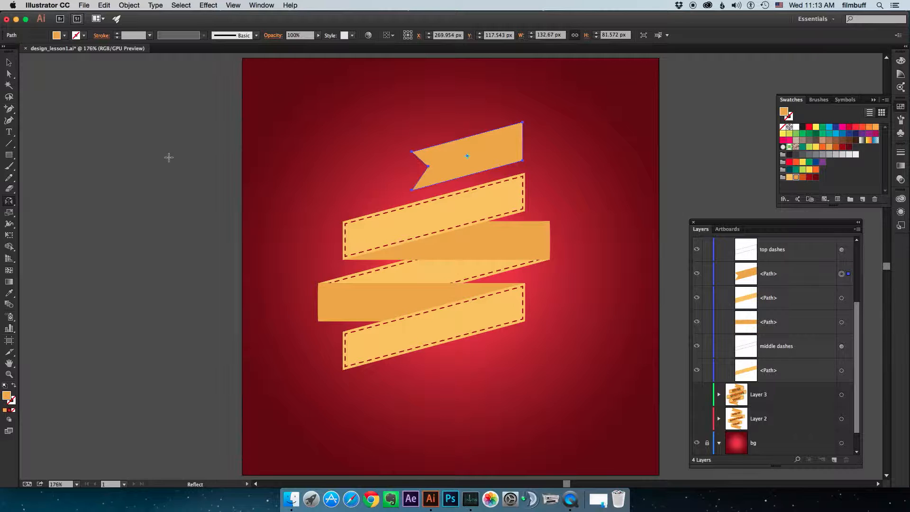
double_click(10, 202)
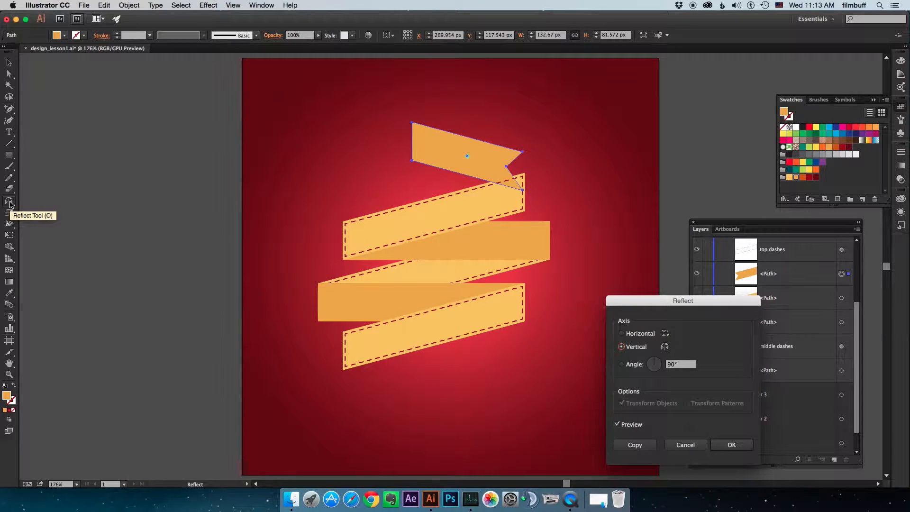
click(637, 333)
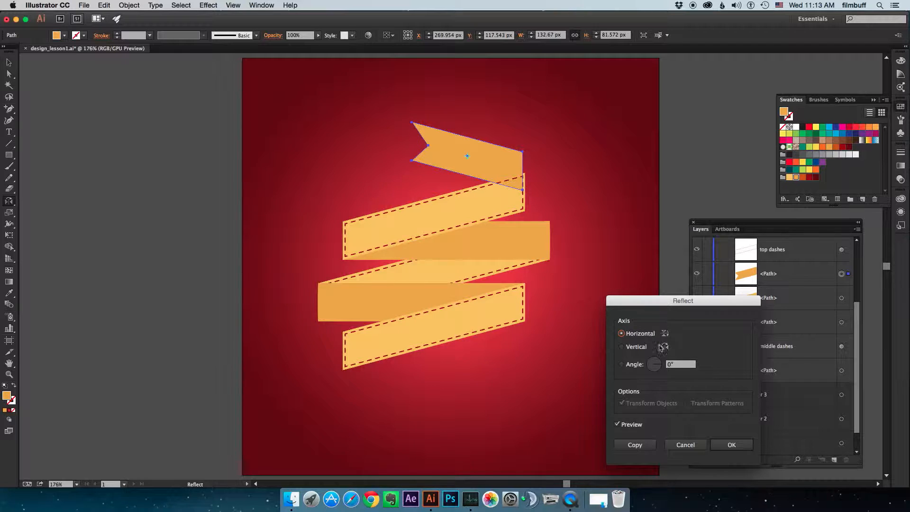
click(635, 445)
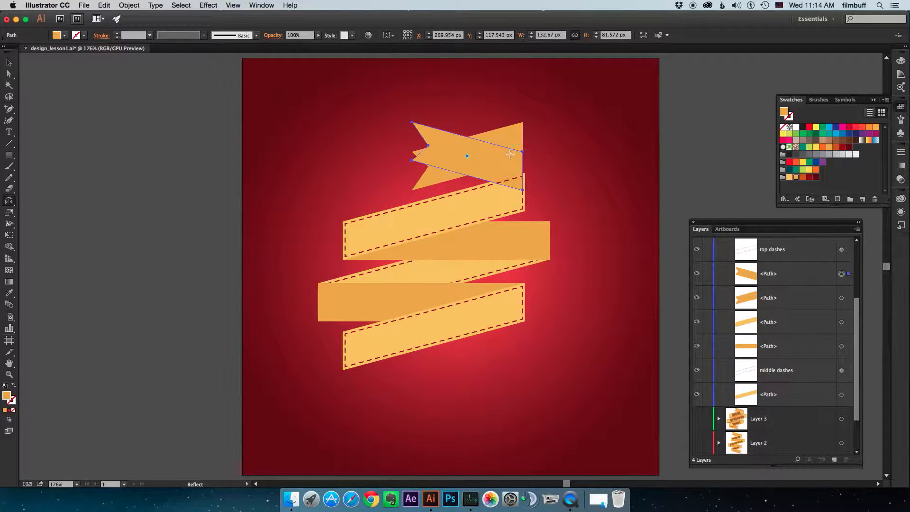
key(v)
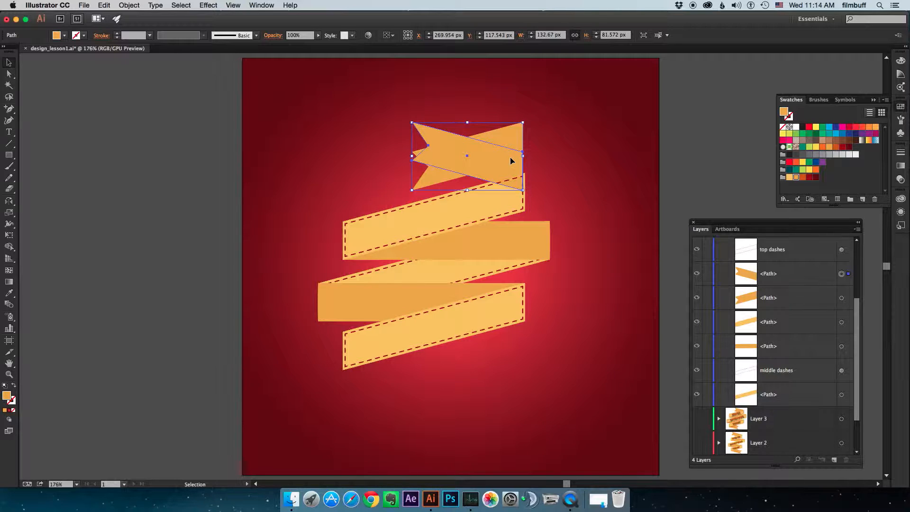
drag(512, 161, 516, 183)
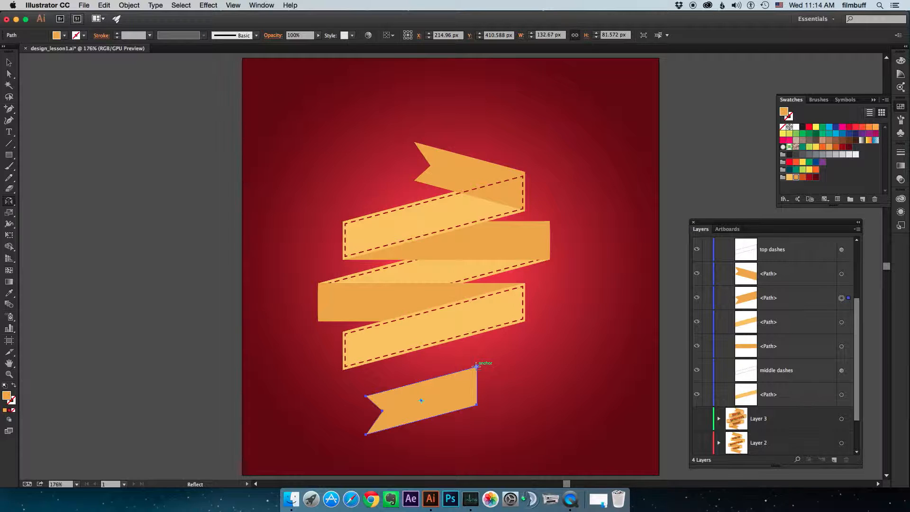
Reflect the other notched tail across the vertical axis about its upper right corner and attach it to the bottom banner's left end.
alt+click(476, 366)
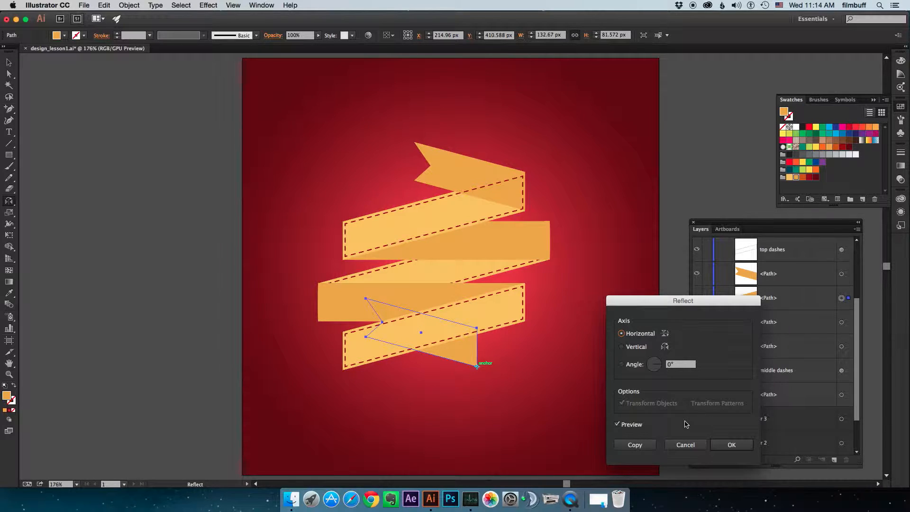
click(636, 349)
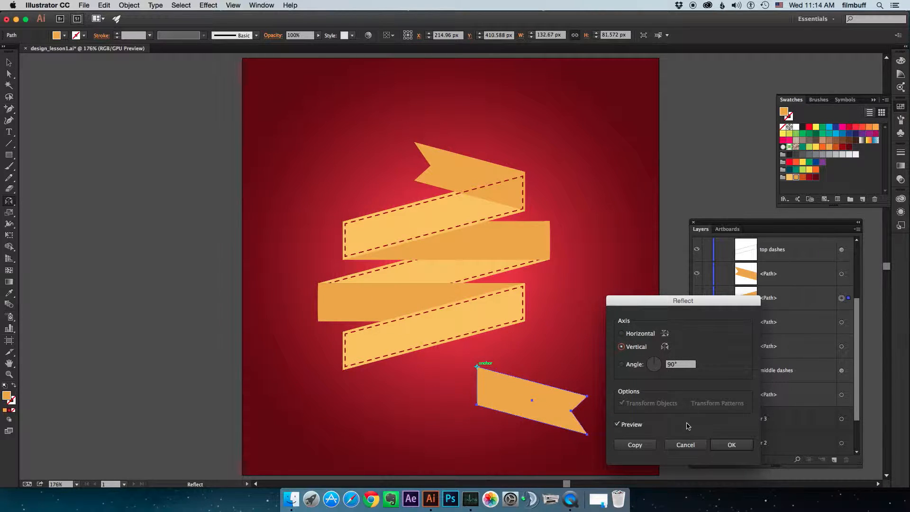
click(726, 446)
key(v)
drag(563, 408, 430, 374)
Move the middle dashes and the middle banner's plain path up the stacking order to just beneath the bottom banner's plain path.
click(841, 394)
shift+click(816, 375)
drag(816, 375, 802, 304)
scroll(801, 303, up, 4)
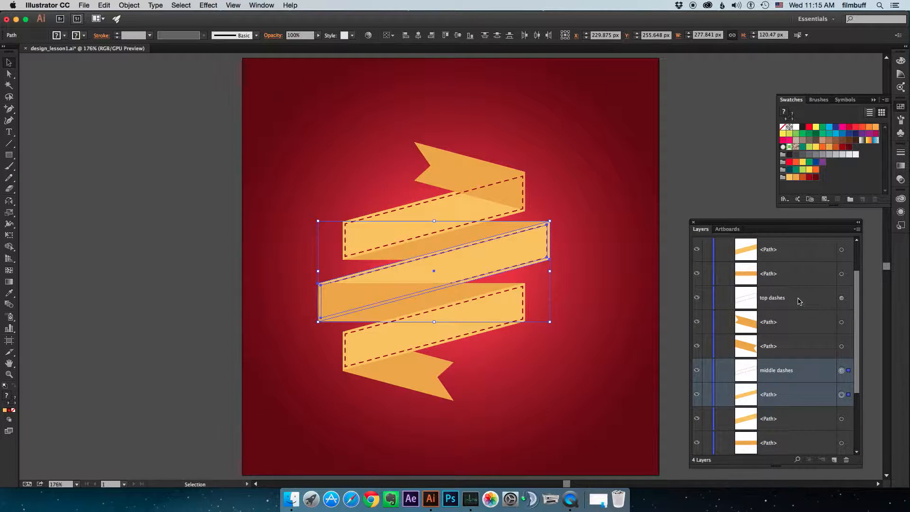
drag(803, 414, 789, 314)
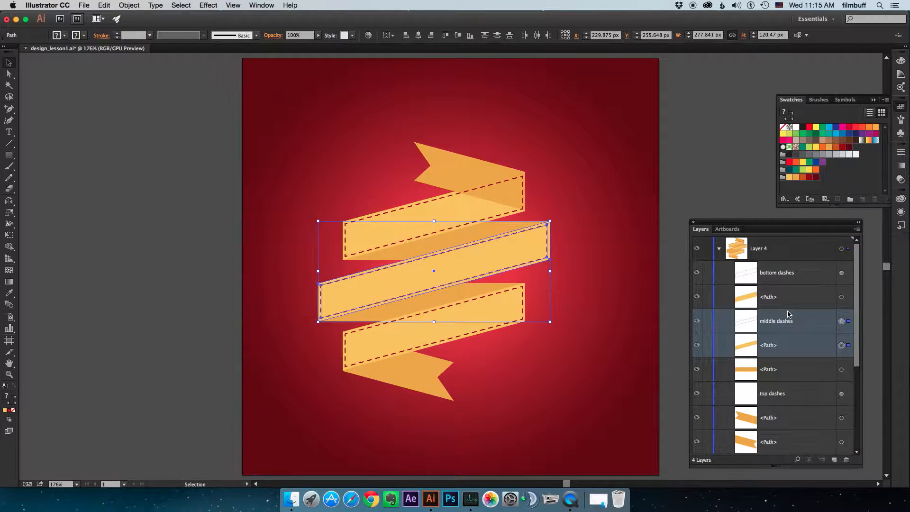
Rename the middle banner's light path "middle banner".
click(778, 348)
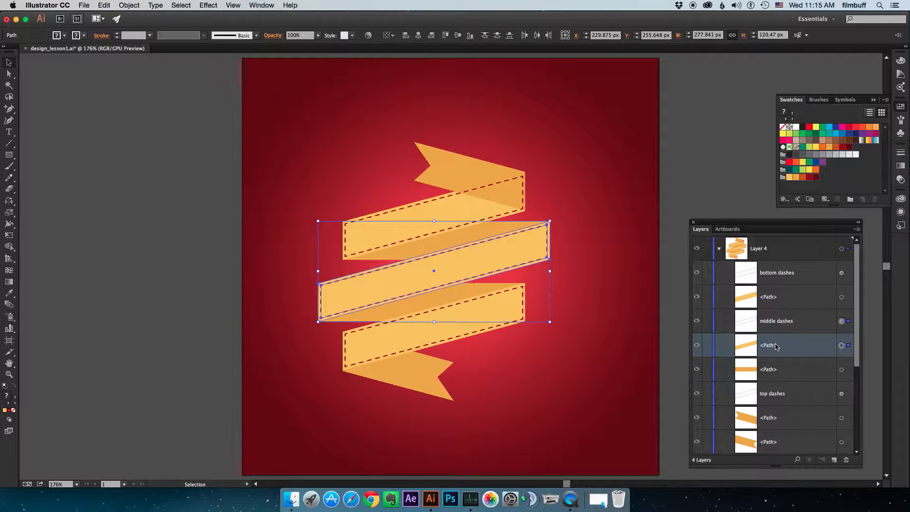
double_click(773, 348)
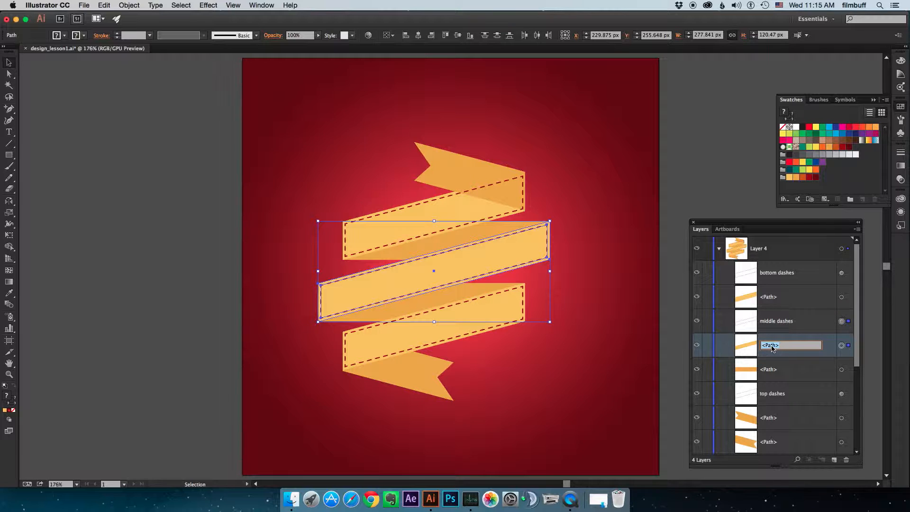
text(middle banner)
key(Return)
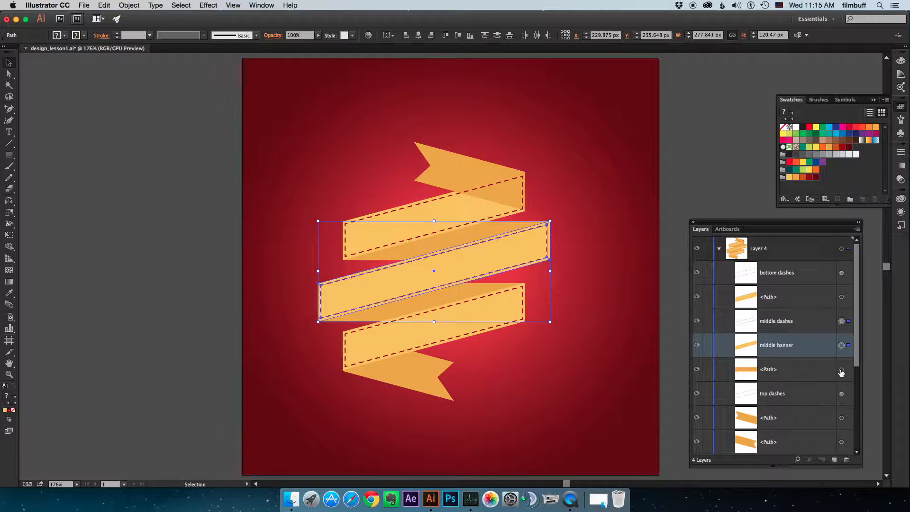
Rename the darker path behind the middle and bottom banners "lower back".
click(842, 369)
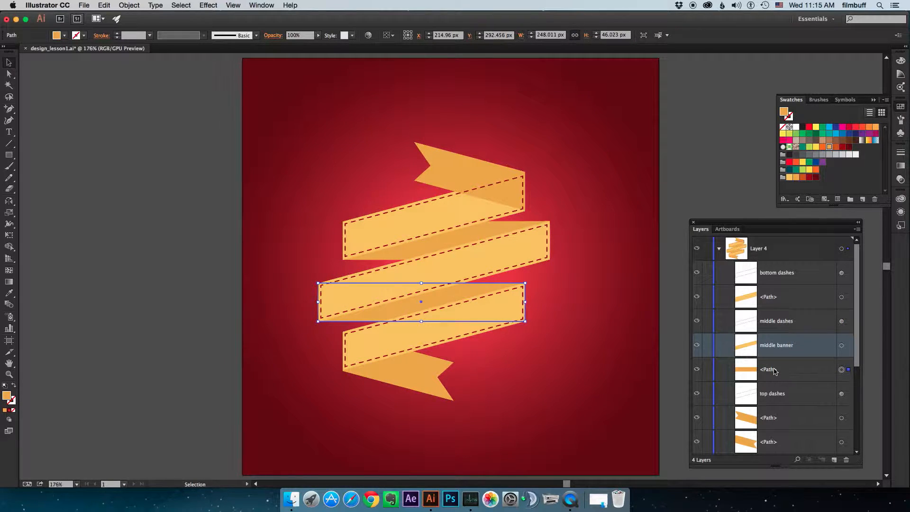
double_click(772, 370)
text(middle b)
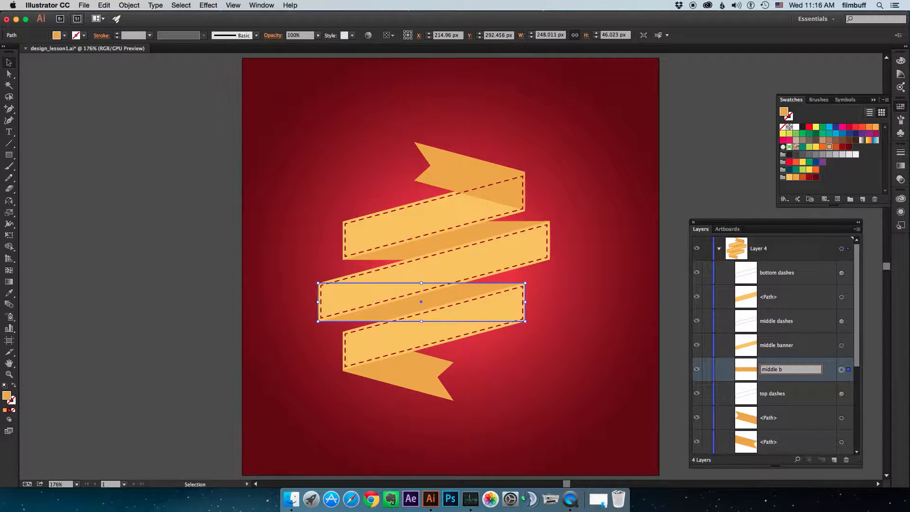
text(lower back)
Rename the bottom banner's light path "lower banner".
double_click(771, 298)
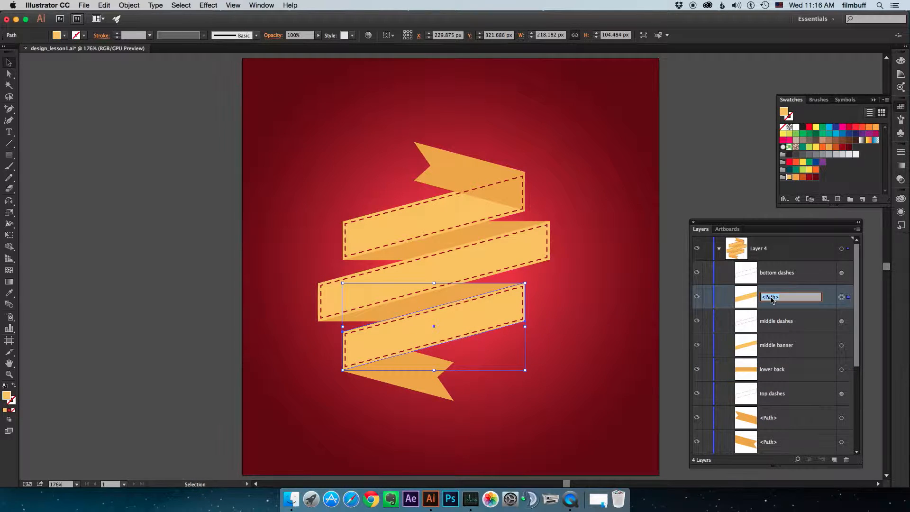
text(lower banner)
key(Return)
click(815, 417)
shift+click(816, 400)
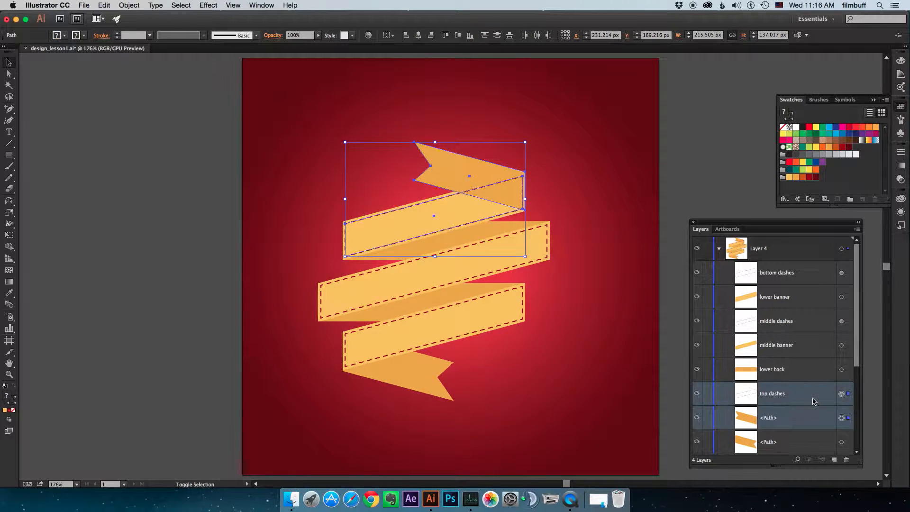
drag(816, 401, 801, 292)
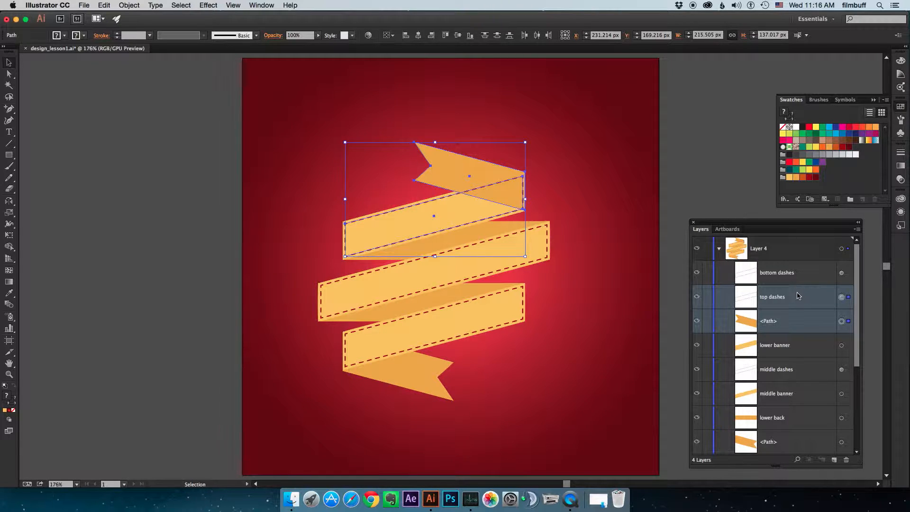
key(super+[)
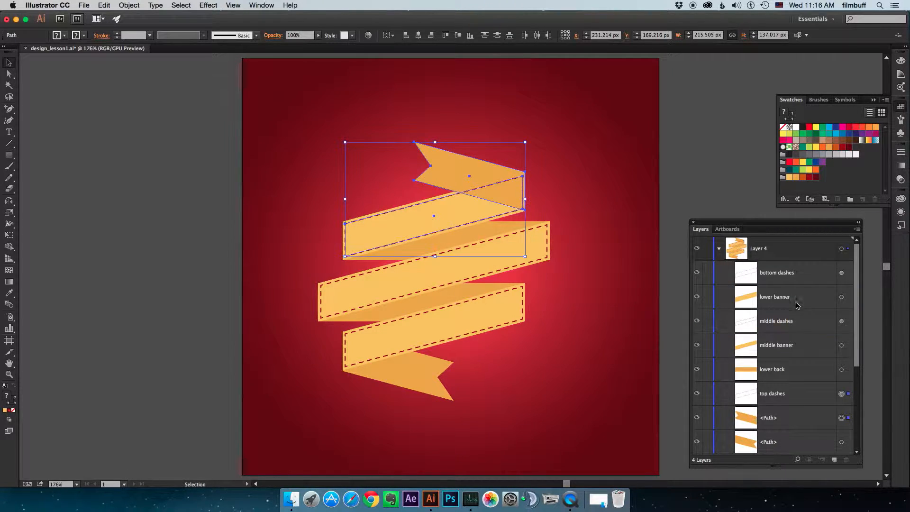
Move the top banner's light path up the stacking order to directly beneath the top dashes, above both notched tails.
scroll(814, 375, down, 1)
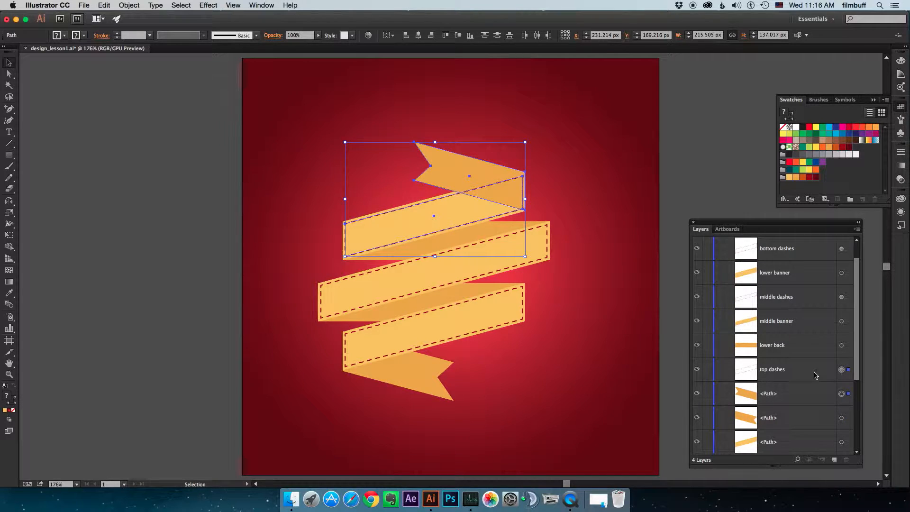
click(841, 369)
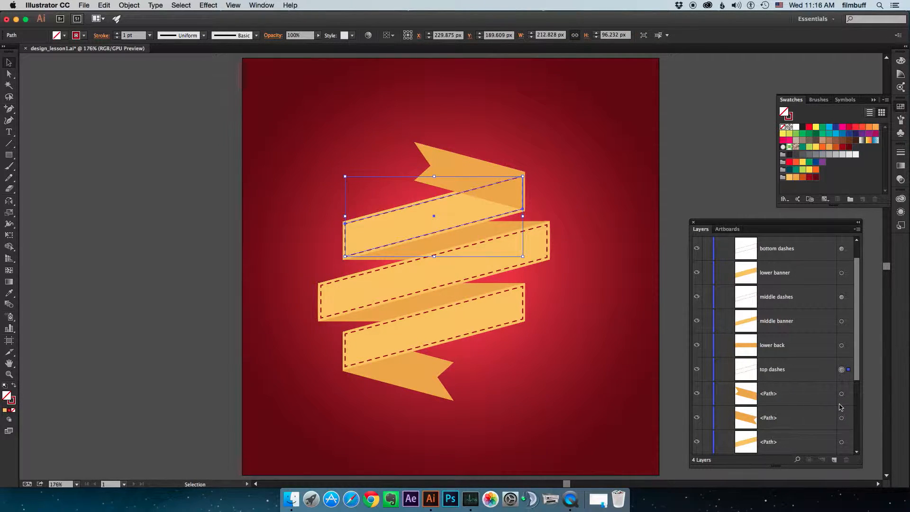
drag(840, 442, 821, 382)
key(a)
key(v)
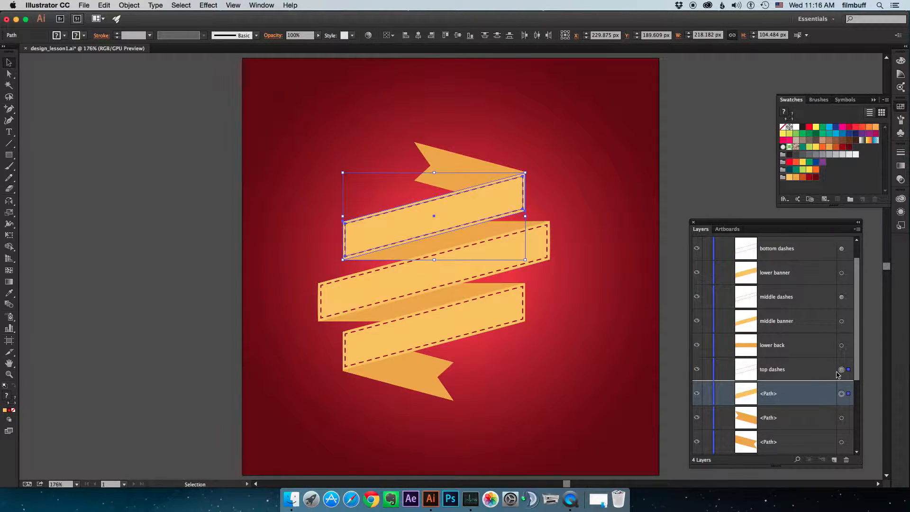
Rename the top banner's light path "top banner".
double_click(772, 396)
text(top banner)
key(Return)
Extend the bottom tail's upper tip slightly to the right and the top tail's lower tip slightly to the left.
key(a)
drag(454, 363, 457, 364)
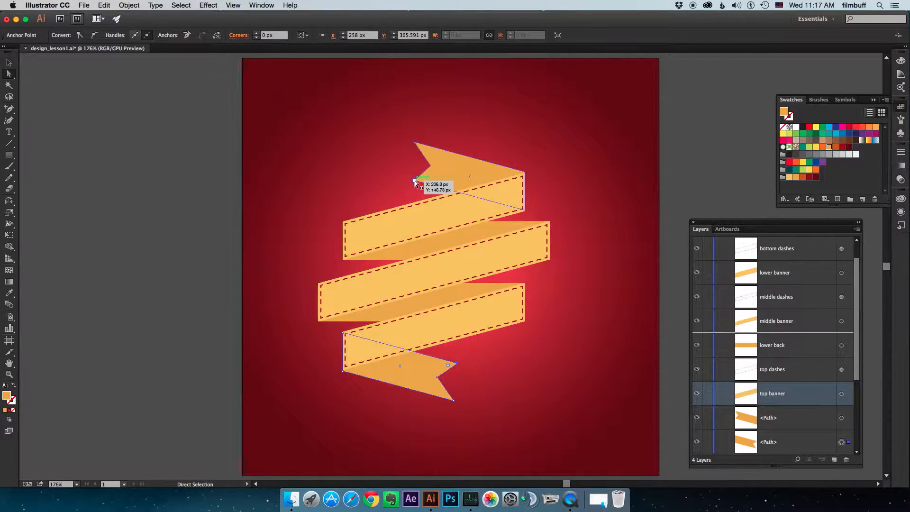
drag(414, 180, 411, 181)
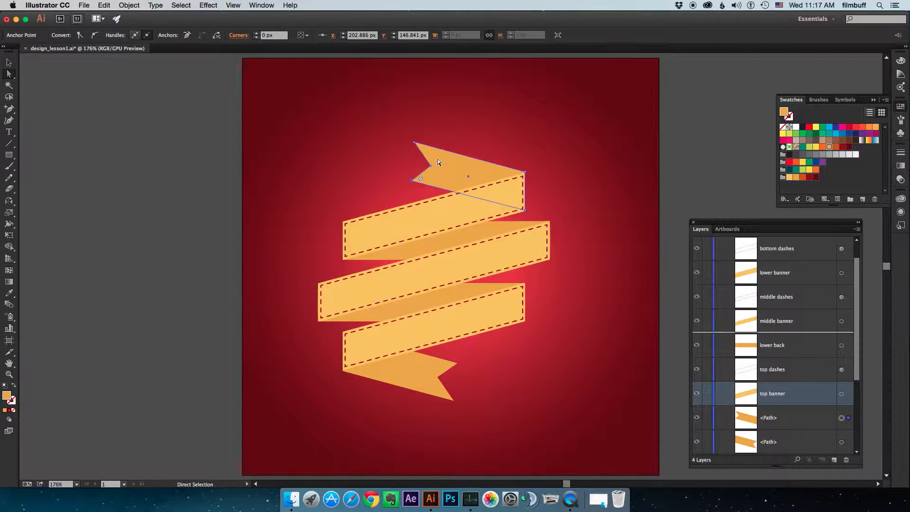
click(556, 160)
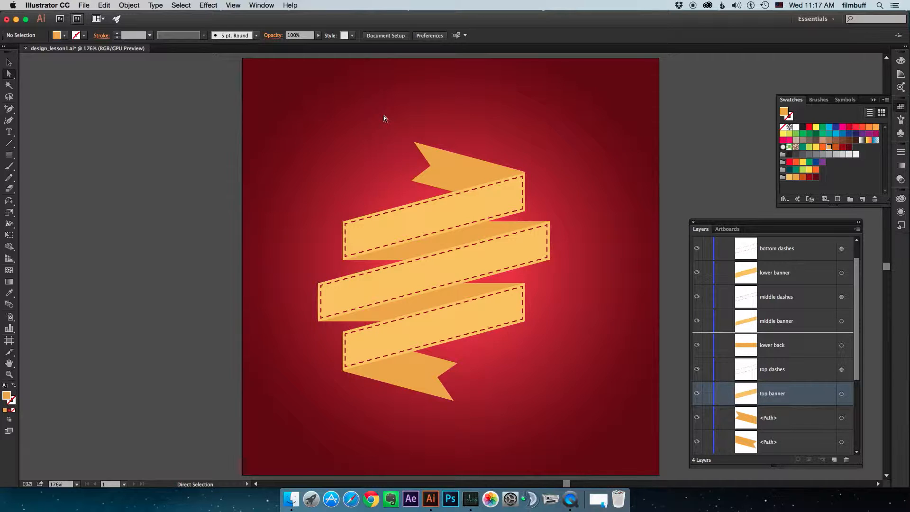
Add the text "DESIGN" on the background above the top notched tail.
key(t)
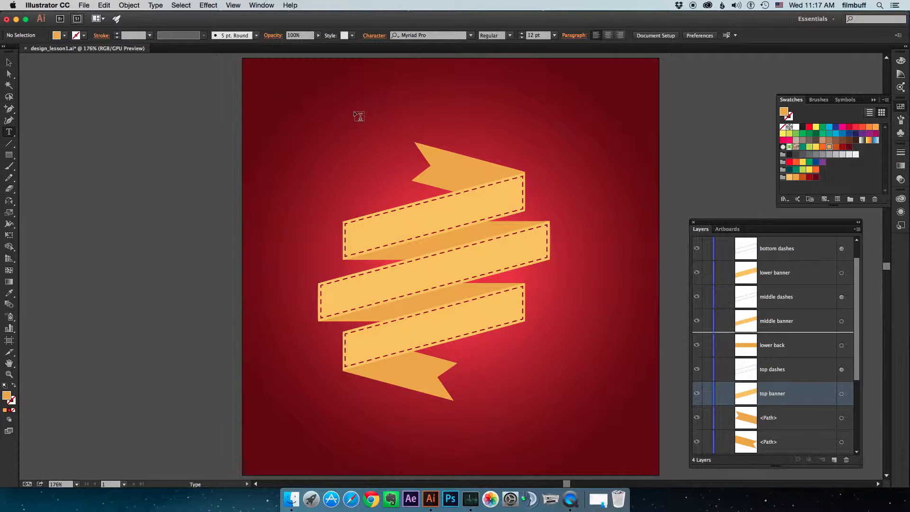
click(370, 119)
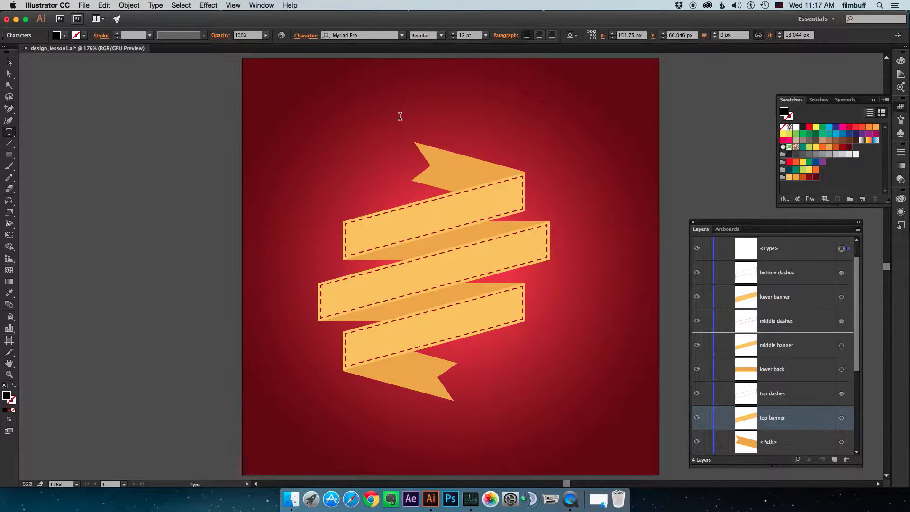
text(DESIG)
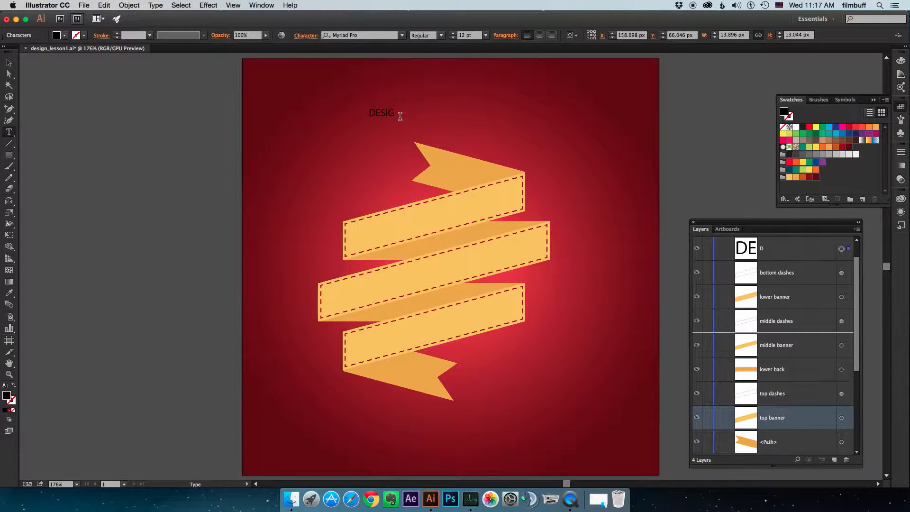
key(Escape)
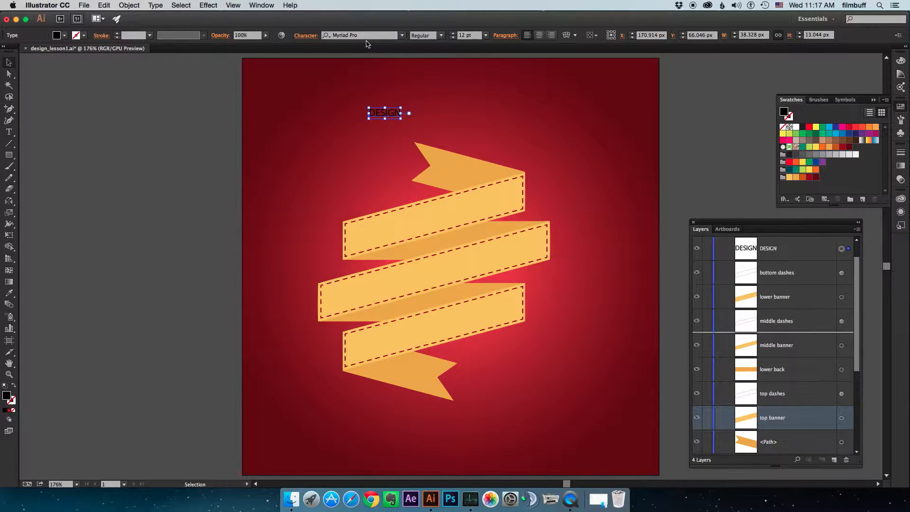
Set the "DESIGN" text in the Bemio font and scale it up to about 35 pt.
click(360, 35)
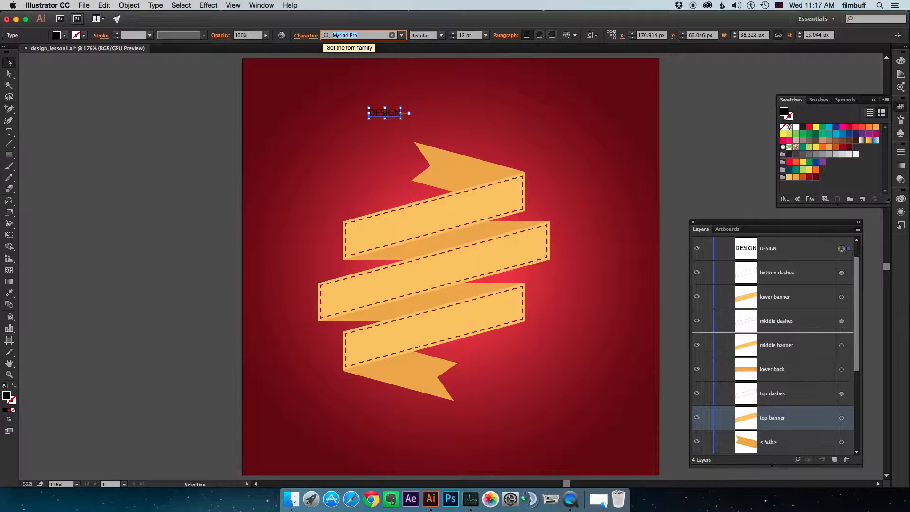
text(bem)
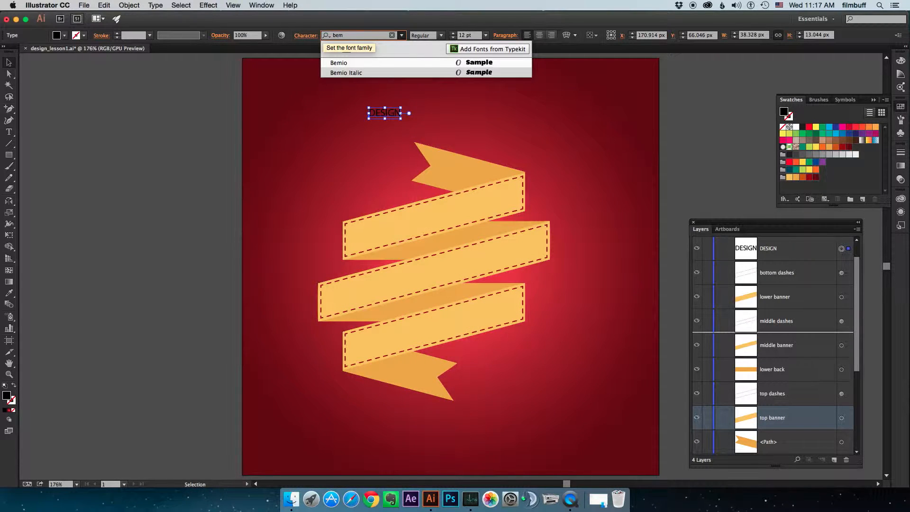
click(343, 63)
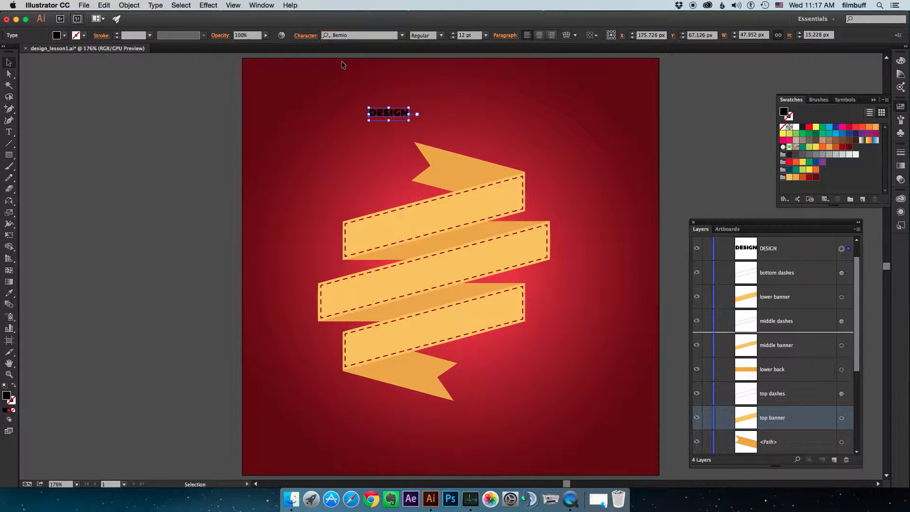
drag(409, 120, 488, 152)
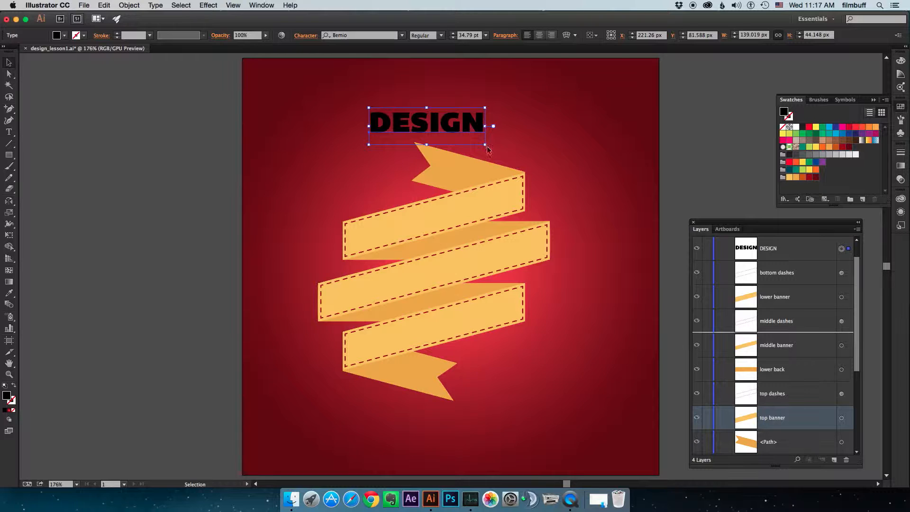
Move the "DESIGN" text onto the top banner and rotate it by 15° to match the ribbon's slant.
drag(463, 127, 473, 224)
key(r)
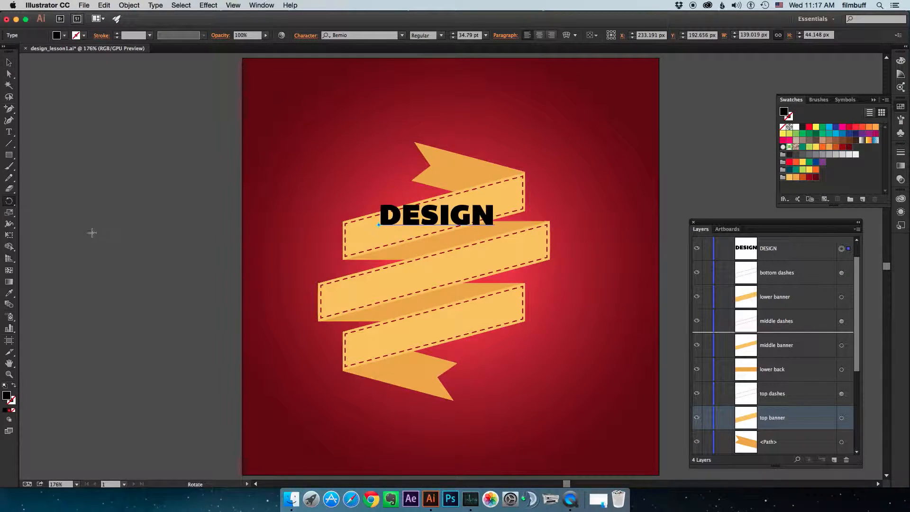
double_click(12, 204)
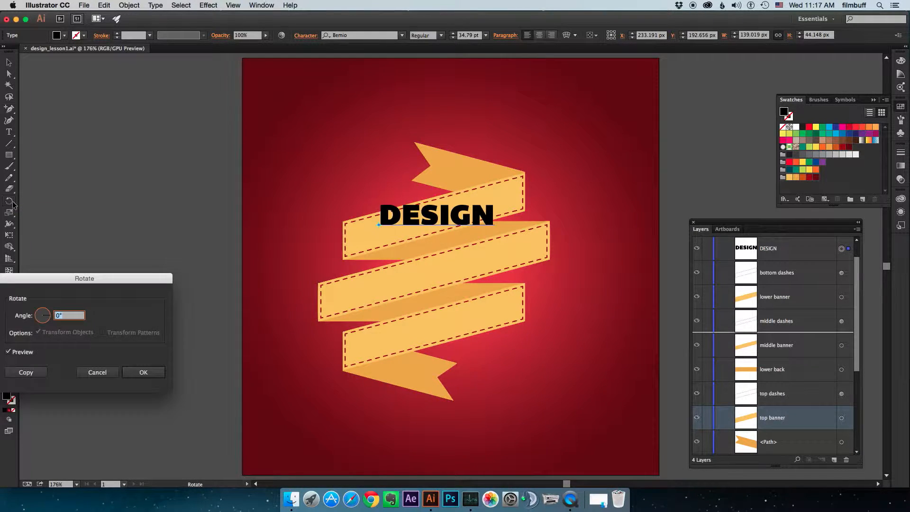
drag(73, 279, 136, 236)
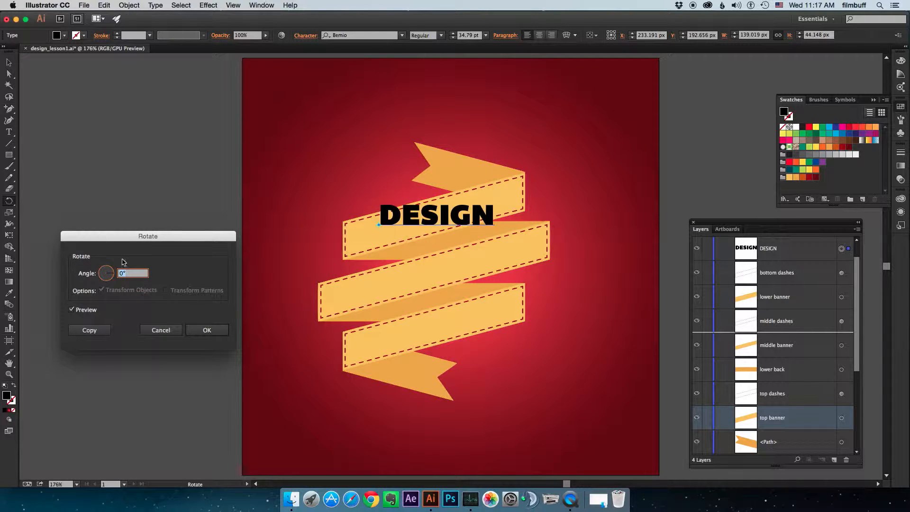
text(15)
key(Tab)
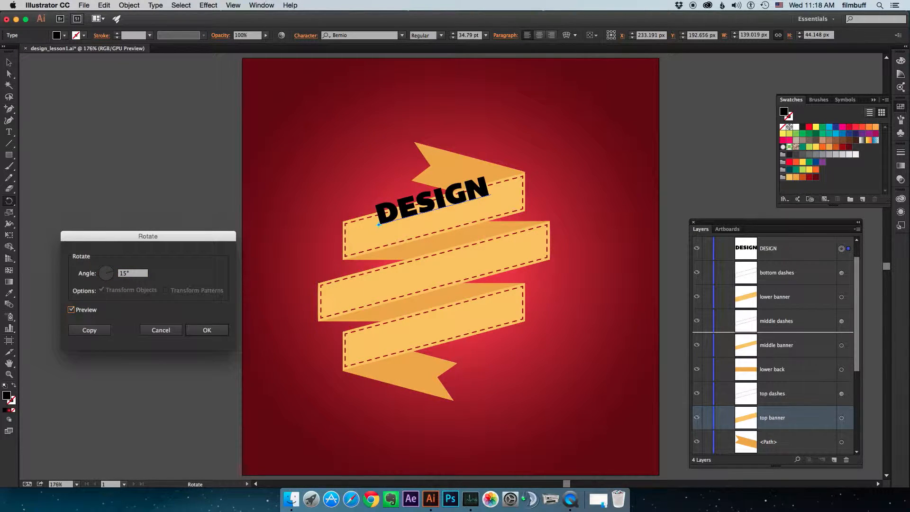
click(205, 330)
key(v)
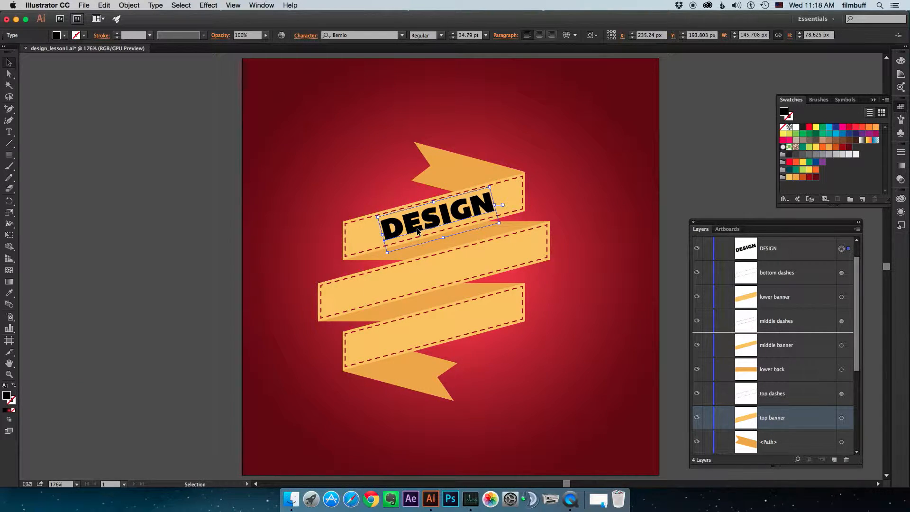
Nudge the "DESIGN" text up 2 px and fill it with the dark orange swatch of the banner palette.
key(Up)
key(Up)
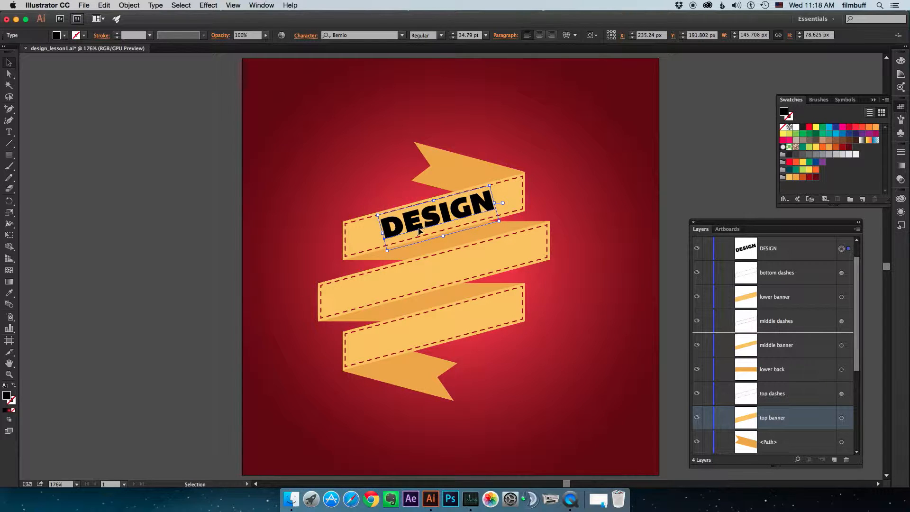
click(803, 177)
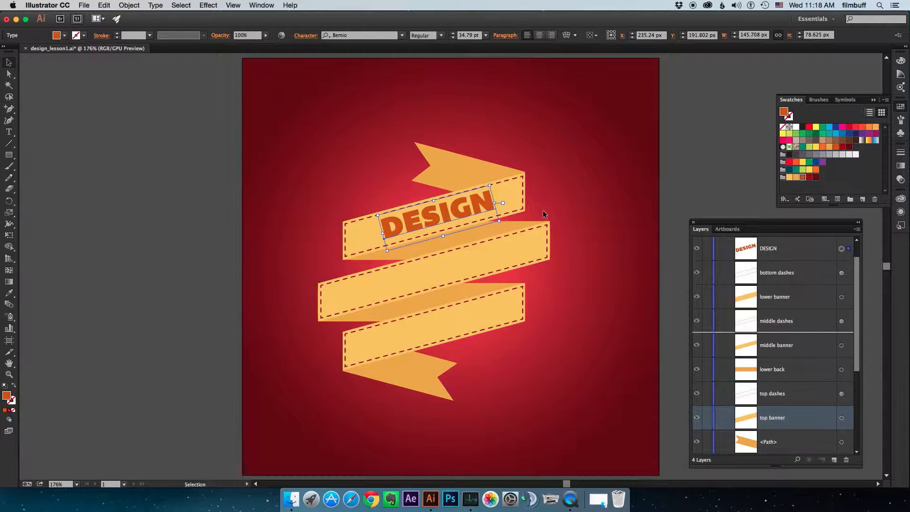
Duplicate the "DESIGN" text onto the middle banner and change the copy to "SOMETHING".
drag(480, 210, 480, 261)
key(t)
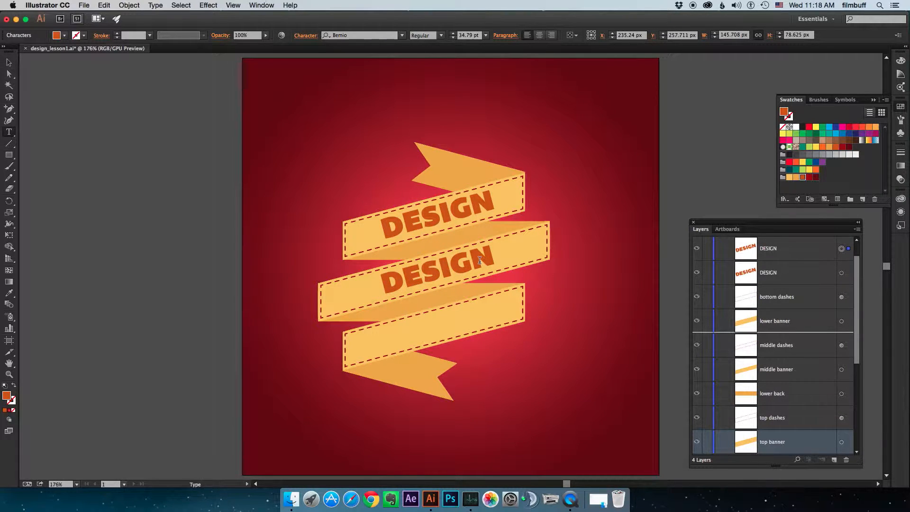
double_click(480, 260)
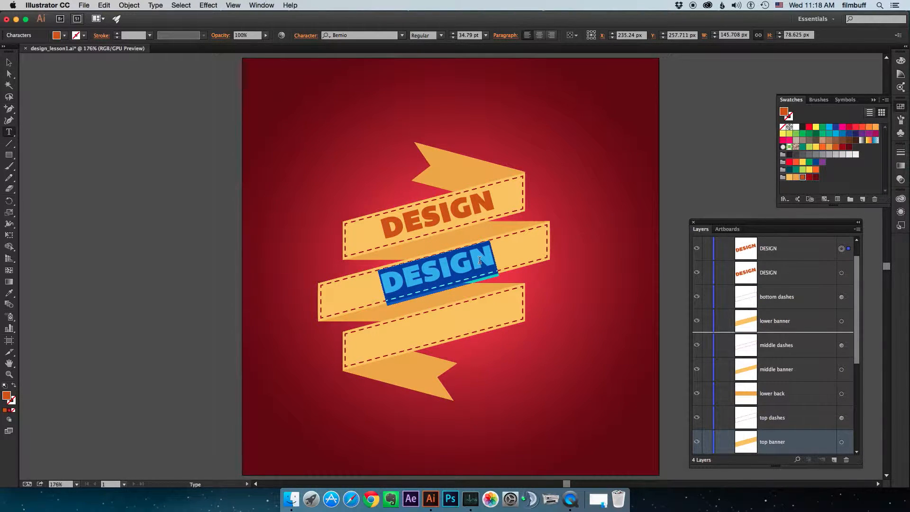
text(SOMETHING)
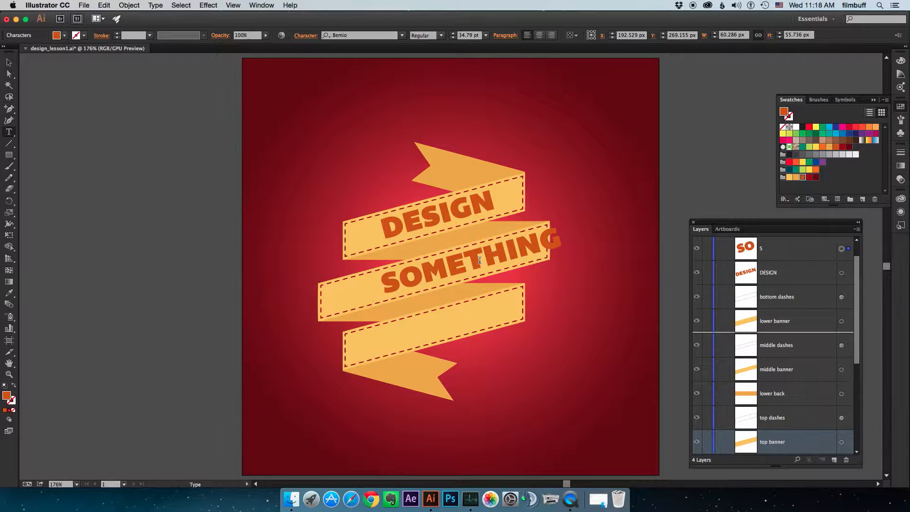
key(Escape)
Shift the "SOMETHING" text left and slightly down so it sits centred within the middle banner's stitching.
drag(479, 264, 454, 269)
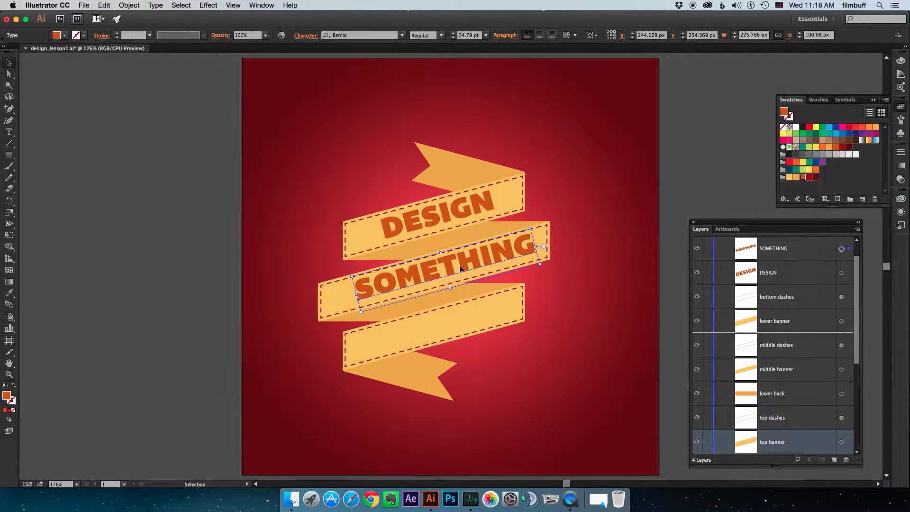
key(Left)
key(Left)
key(Left)
key(Left)
key(Left)
key(Left)
key(Left)
key(Left)
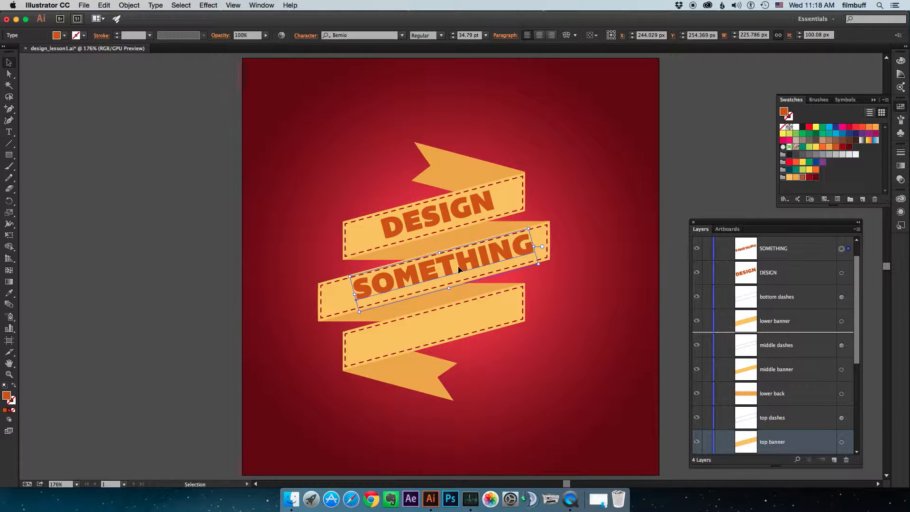
key(Down)
key(Down)
key(Down)
key(Left)
key(Left)
key(Left)
key(Left)
key(Left)
key(Left)
key(Left)
key(Left)
key(Left)
key(Down)
key(Down)
key(Down)
key(Down)
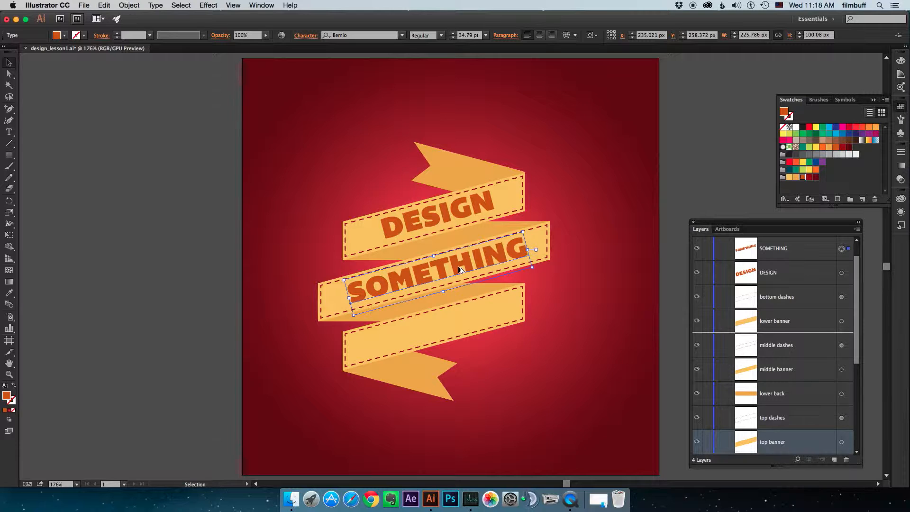
Duplicate the "SOMETHING" text onto the lower banner and change the copy to "TODAY".
drag(460, 270, 456, 322)
key(t)
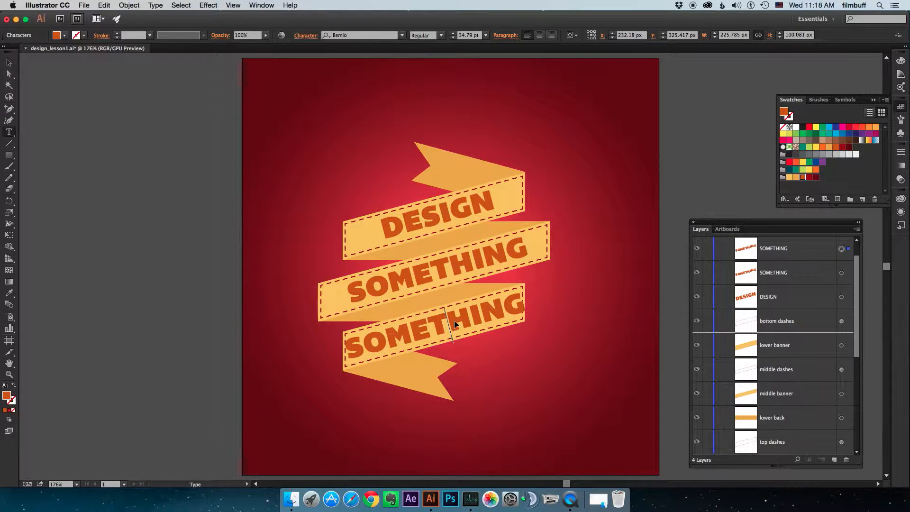
double_click(455, 325)
text(TODAY)
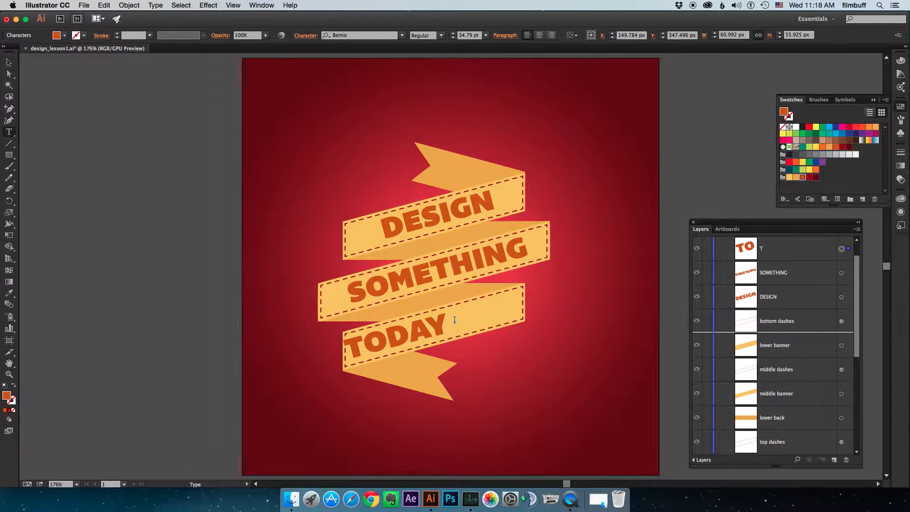
key(Escape)
Select the three text objects "TODAY", "SOMETHING" and "DESIGN" and duplicate them in the layer stack.
key(super+a)
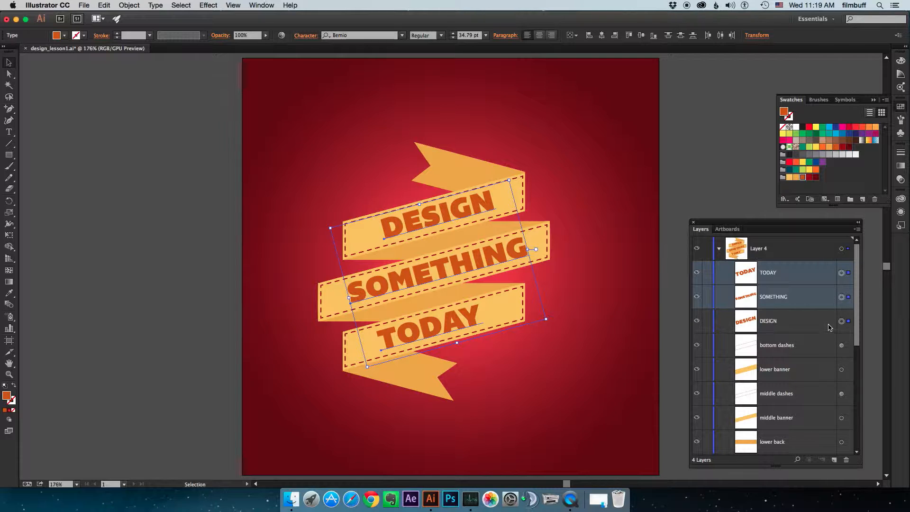
shift+click(802, 279)
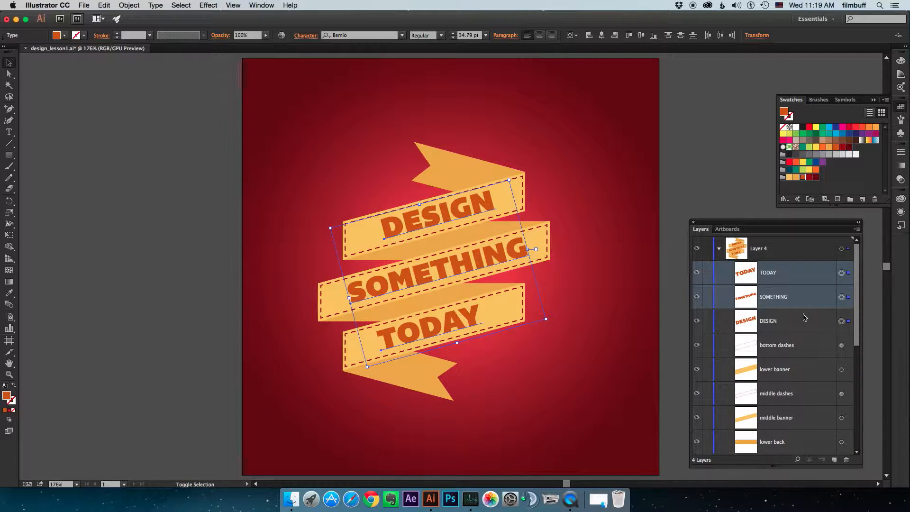
shift+click(805, 320)
drag(805, 323, 836, 456)
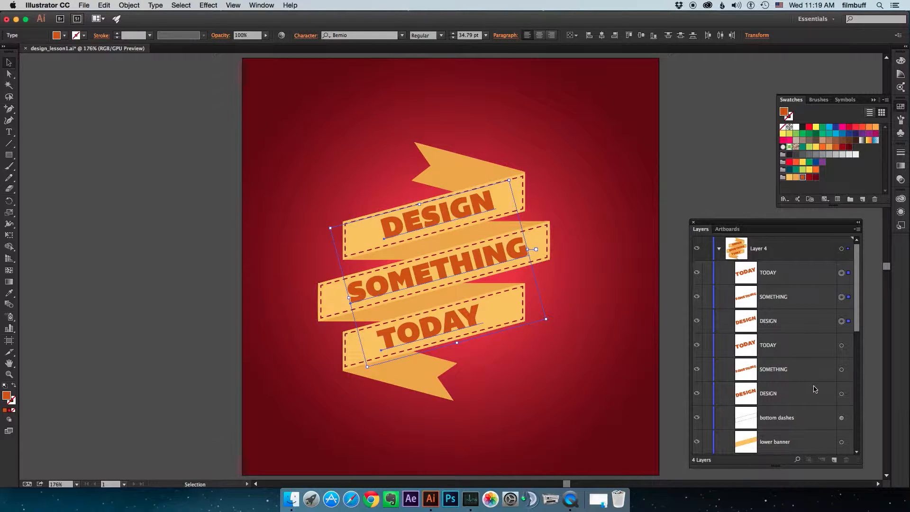
Select the lower copies of "DESIGN", "SOMETHING" and "TODAY" and nudge them 2 px down and 2 px right.
click(842, 395)
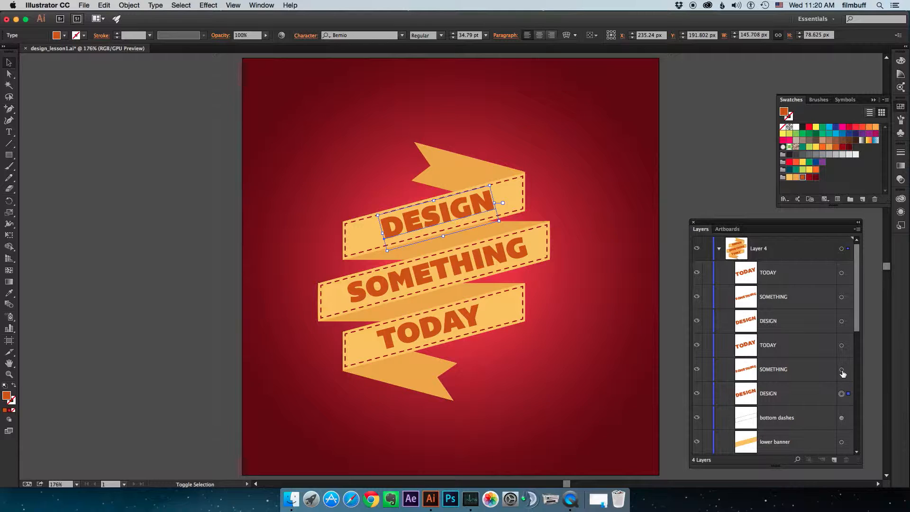
shift+click(842, 370)
shift+click(842, 347)
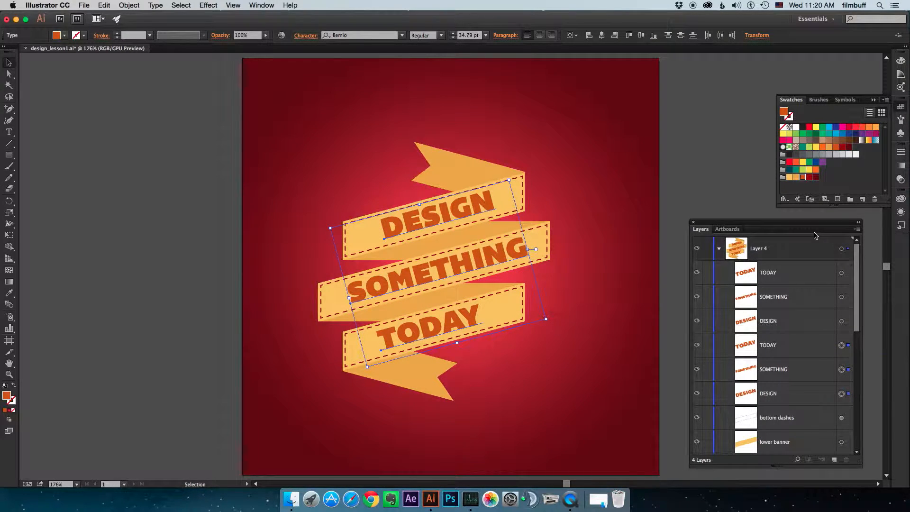
key(Down)
key(Down)
key(Right)
key(Right)
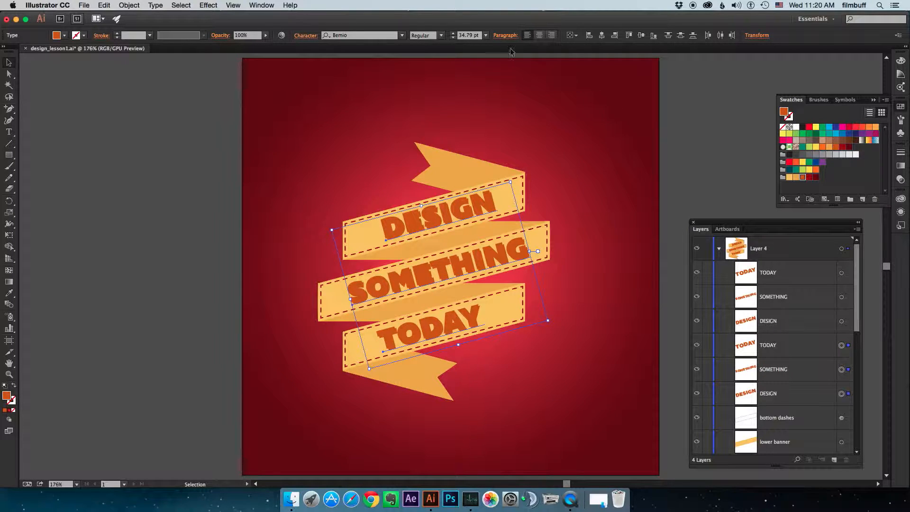
Set the blending mode of the three offset text copies to Difference and deselect them.
click(275, 6)
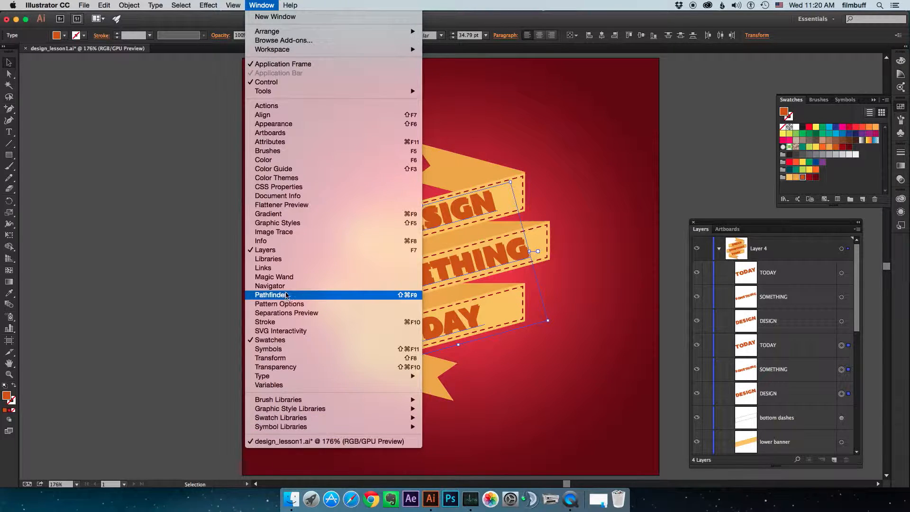
click(287, 367)
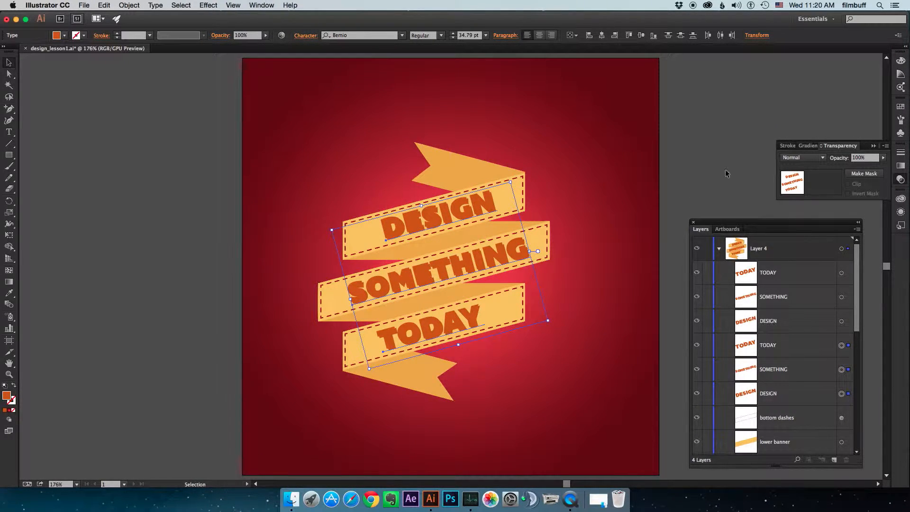
click(800, 161)
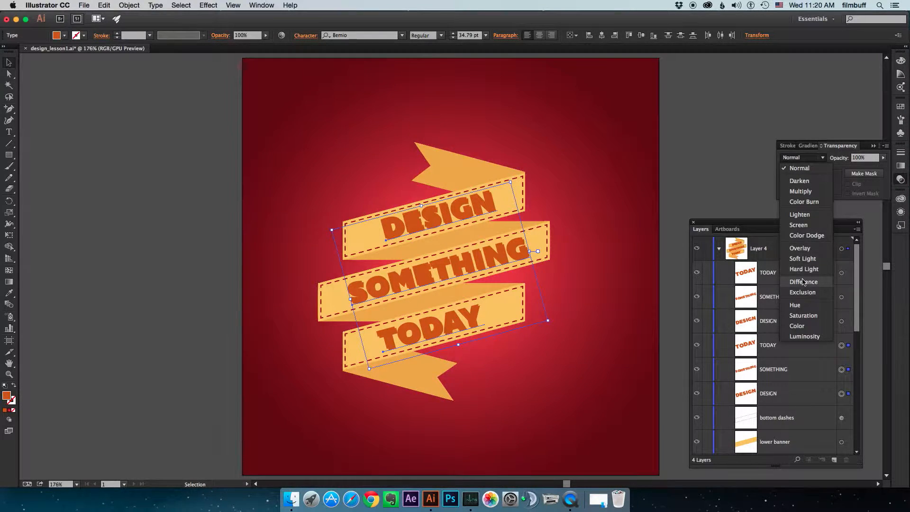
click(804, 282)
click(582, 237)
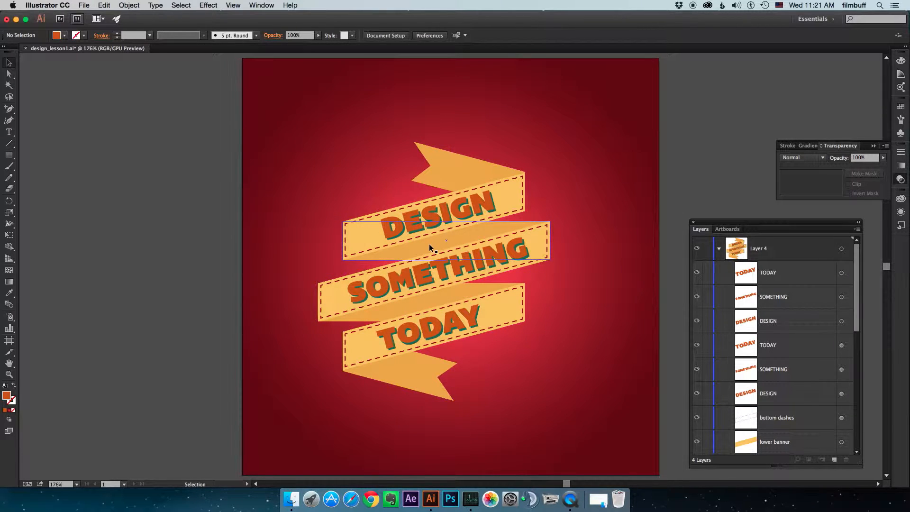
Lock all the text, dashes, banner and back-fold objects in Layer 4.
key(z)
drag(429, 247, 570, 343)
key(v)
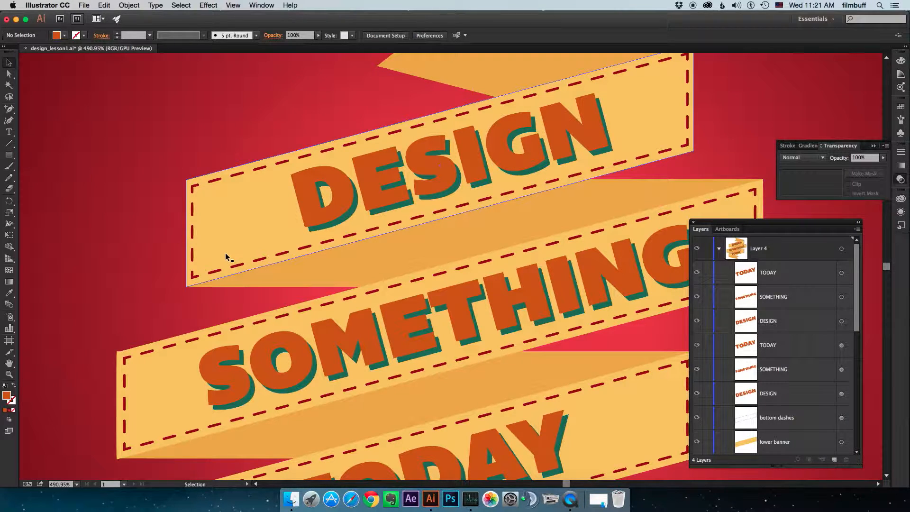
key(p)
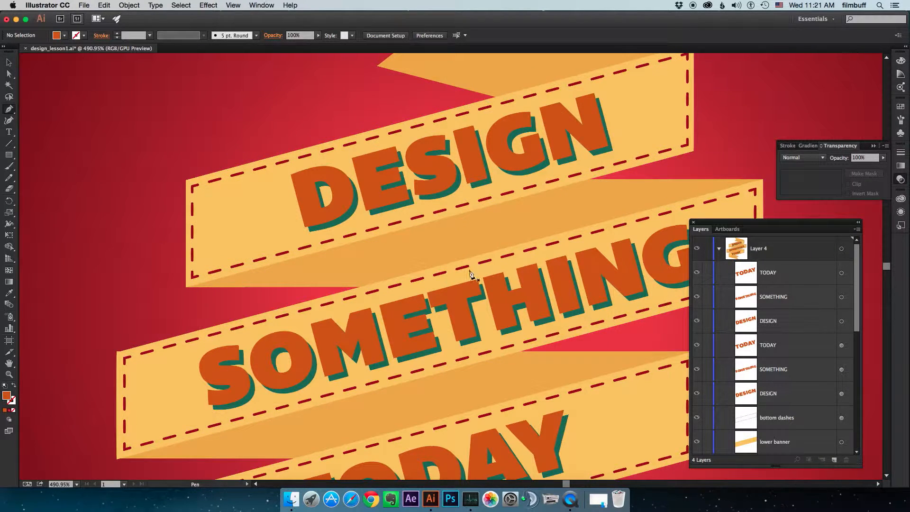
drag(707, 274, 709, 451)
scroll(708, 383, down, 5)
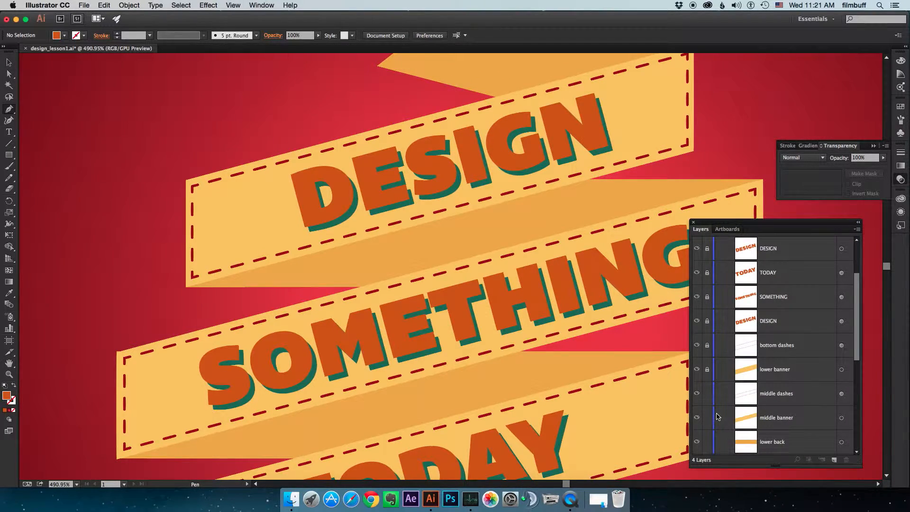
scroll(705, 268, up, 4)
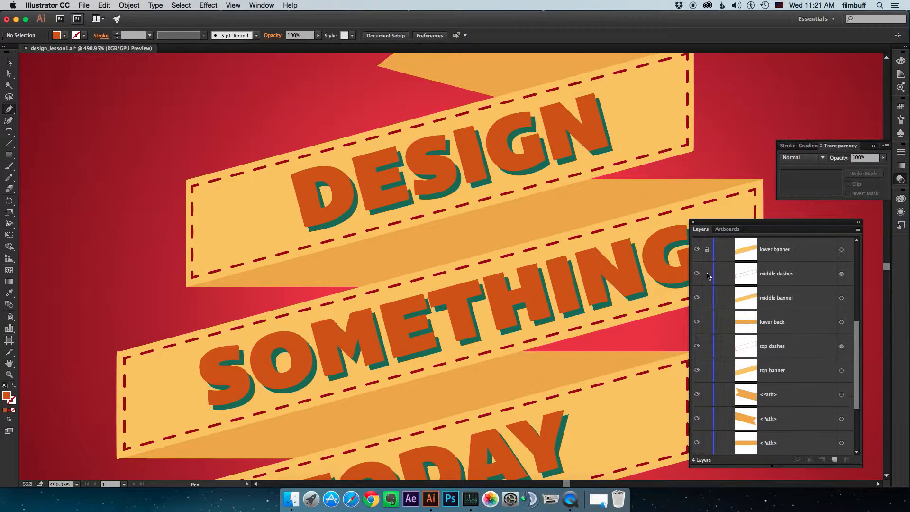
drag(708, 275, 711, 440)
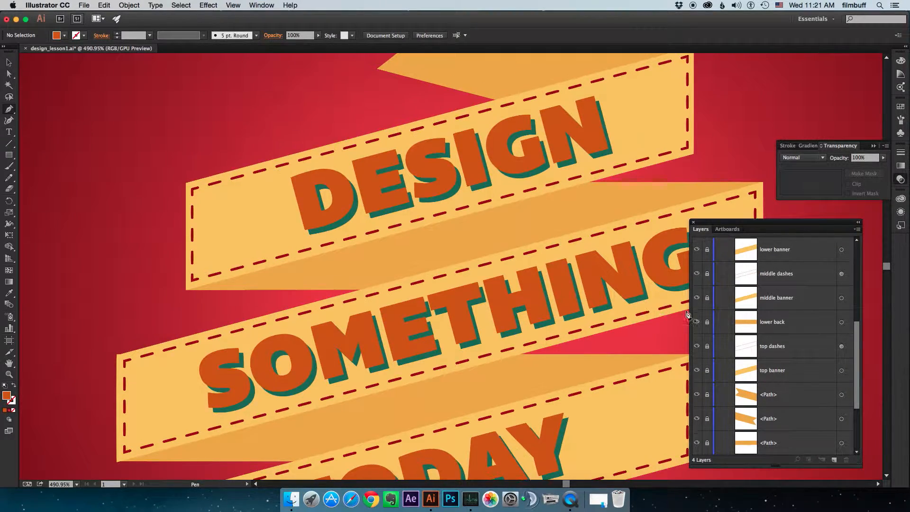
scroll(730, 314, up, 4)
scroll(731, 314, up, 3)
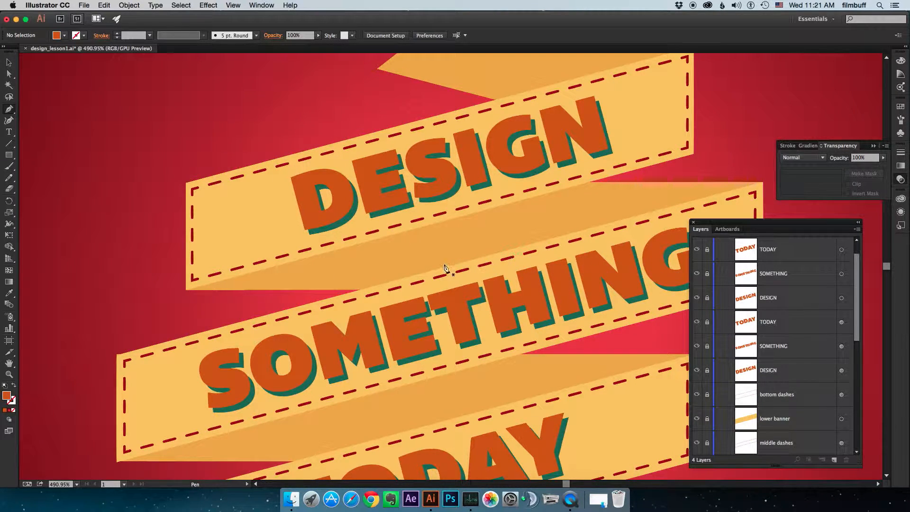
Draw a thin closed shadow strip with the Pen tool on the upper fold, along the lower edge of the "DESIGN" banner.
click(186, 289)
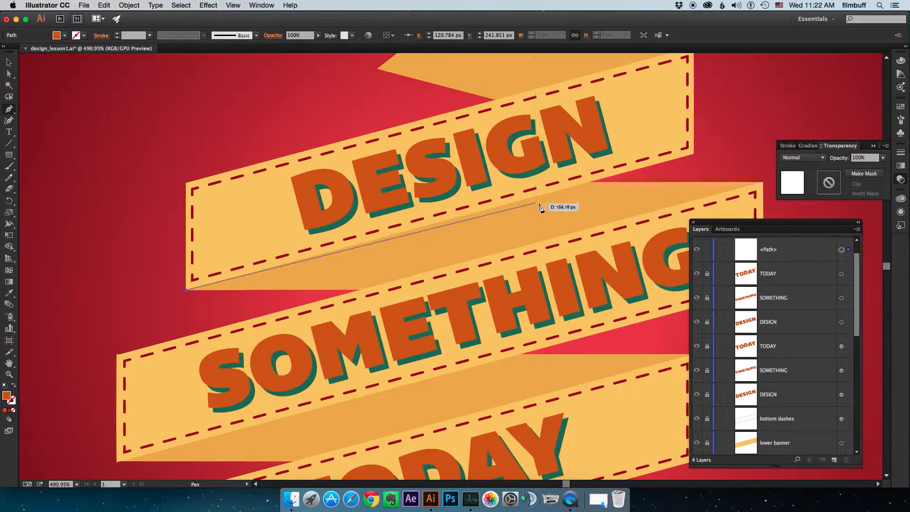
click(589, 182)
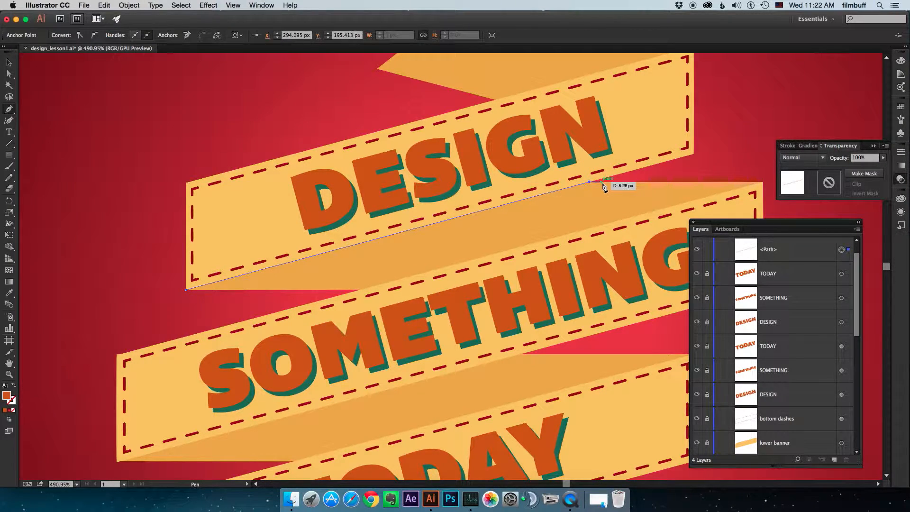
click(608, 182)
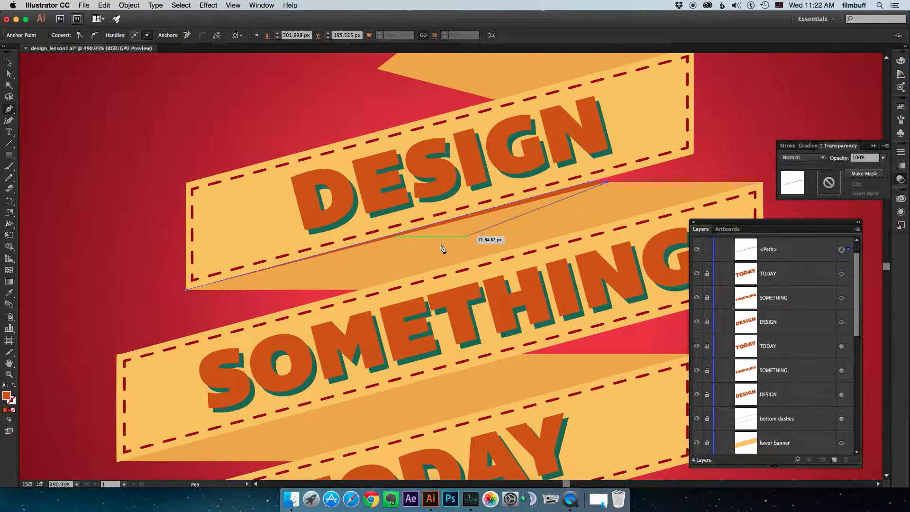
click(188, 291)
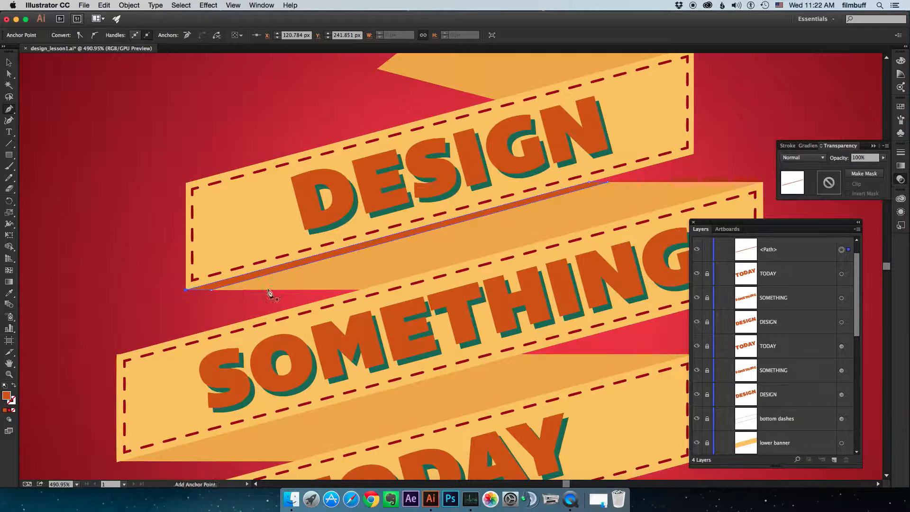
Fill the "DESIGN" shadow strip with the light yellow-orange banner swatch, set its blending mode to Multiply, and deselect it.
click(842, 249)
click(900, 108)
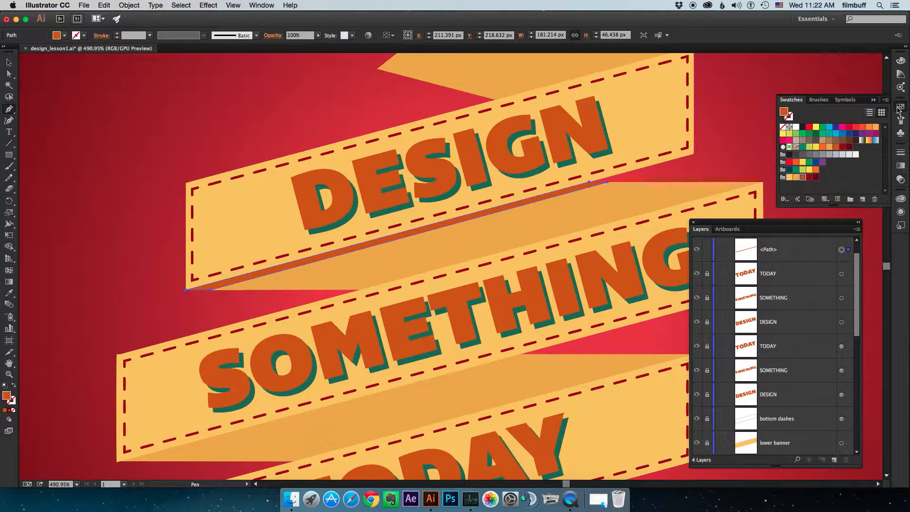
click(790, 178)
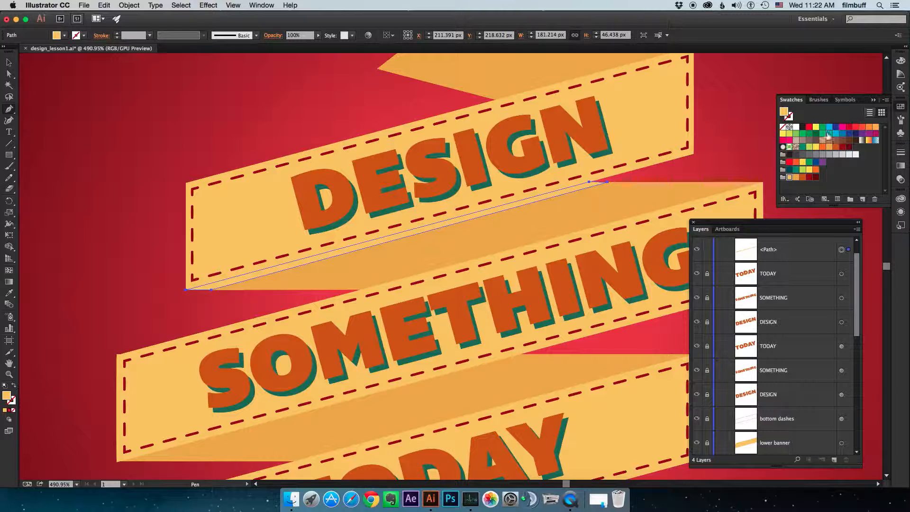
click(901, 180)
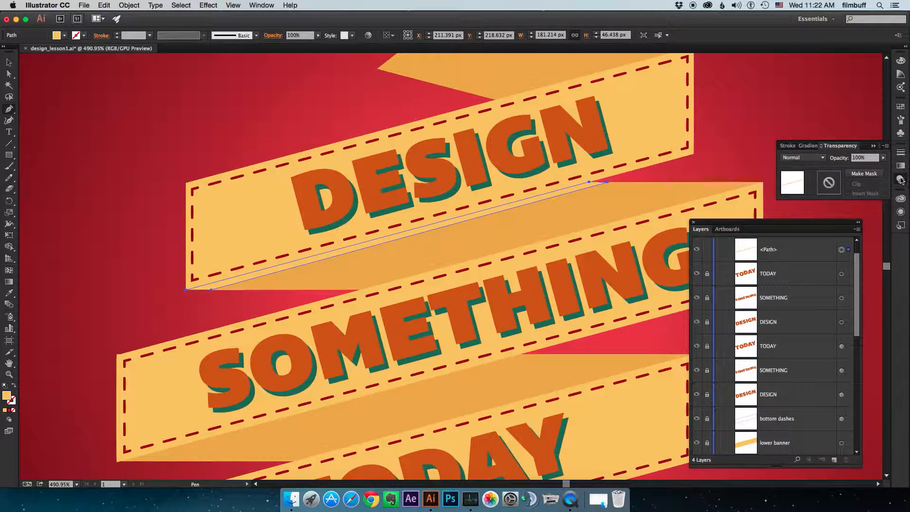
click(816, 159)
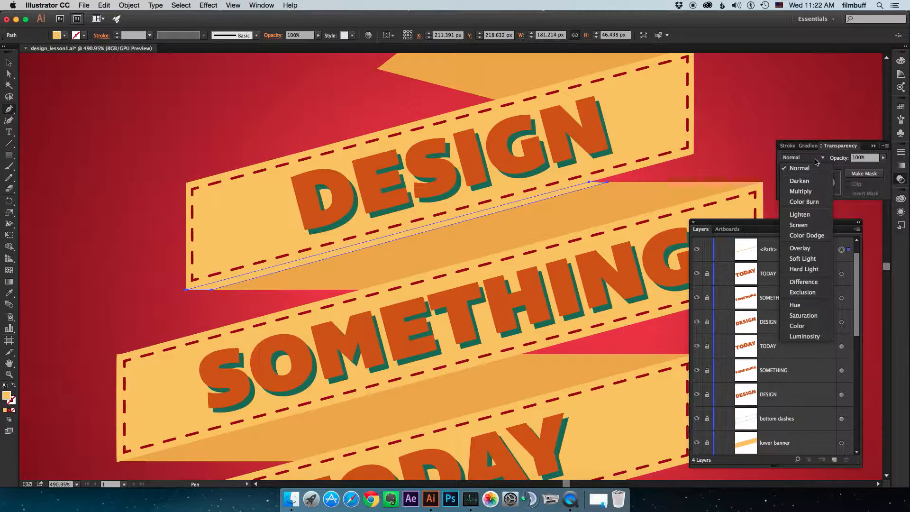
click(807, 193)
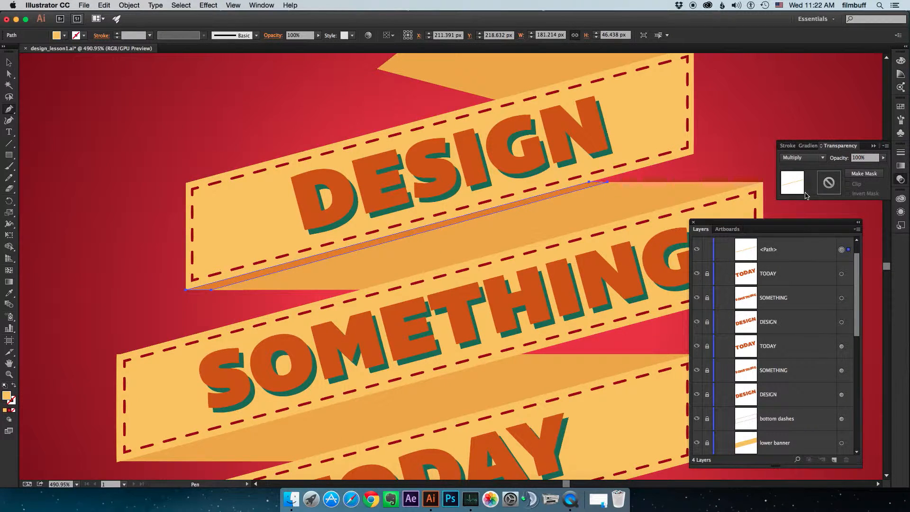
key(v)
click(728, 168)
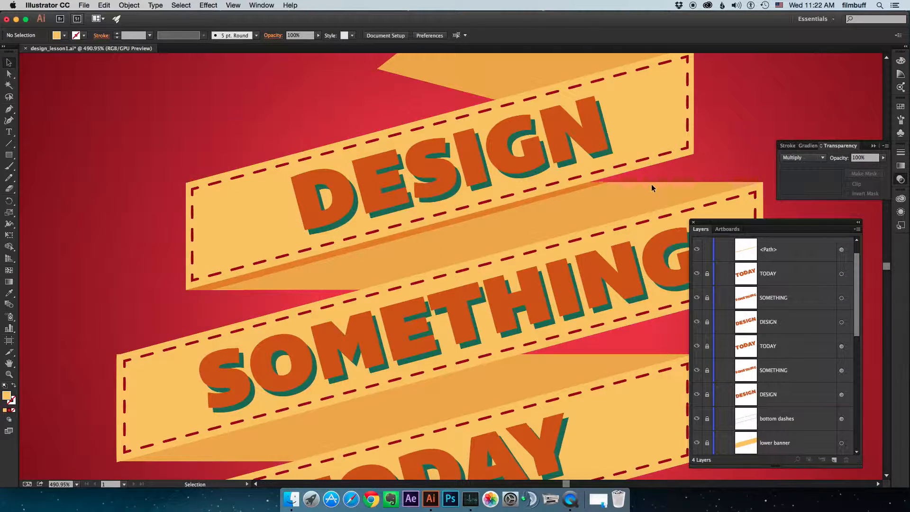
Duplicate the shadow strip along the lower edges of the "SOMETHING" and "TODAY" banners.
click(593, 184)
drag(393, 257, 405, 208)
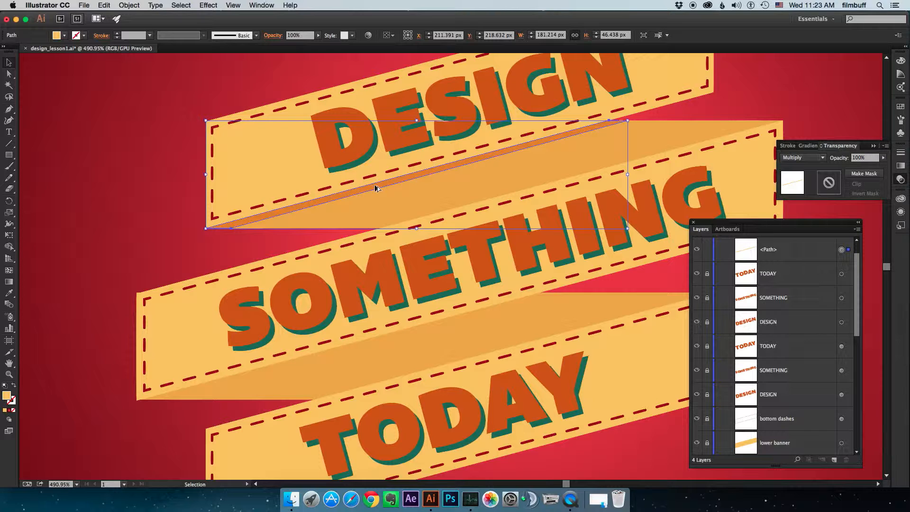
drag(374, 190, 308, 357)
drag(324, 315, 343, 176)
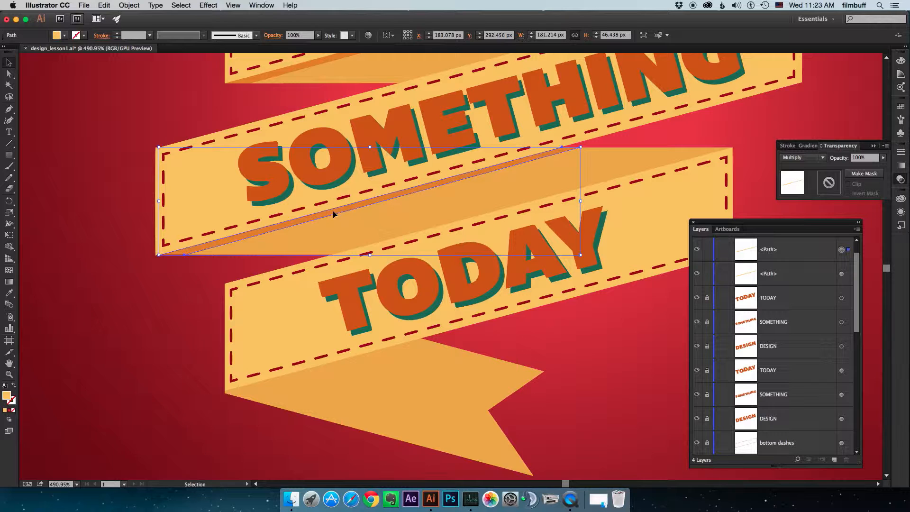
drag(334, 215, 395, 349)
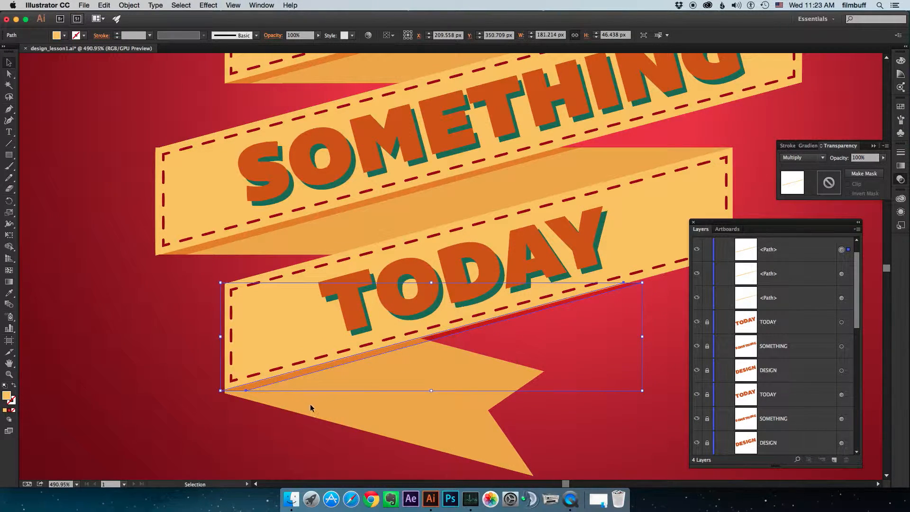
Move the lower-left anchor of the "TODAY" shadow strip onto the slanted lower edge of the bottom tail.
drag(311, 404, 377, 423)
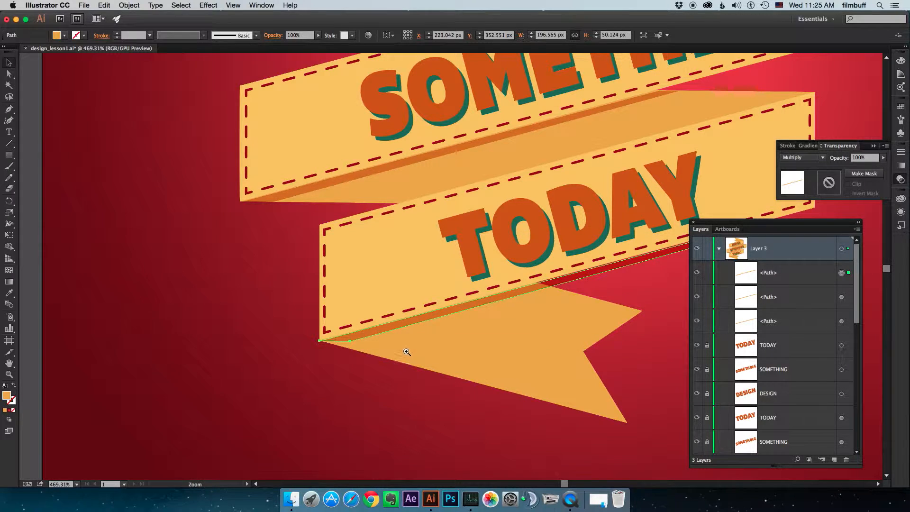
key(super+space)
drag(403, 353, 413, 375)
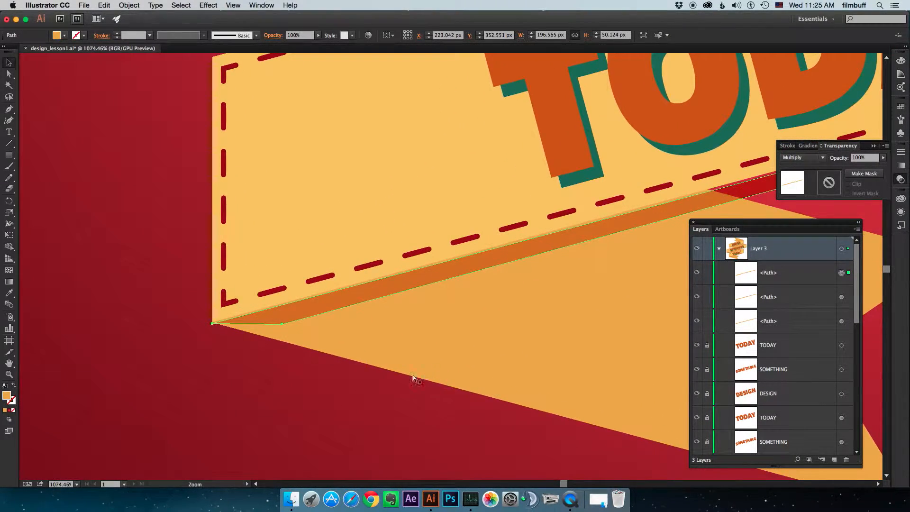
key(a)
click(305, 340)
drag(283, 325, 273, 340)
click(274, 340)
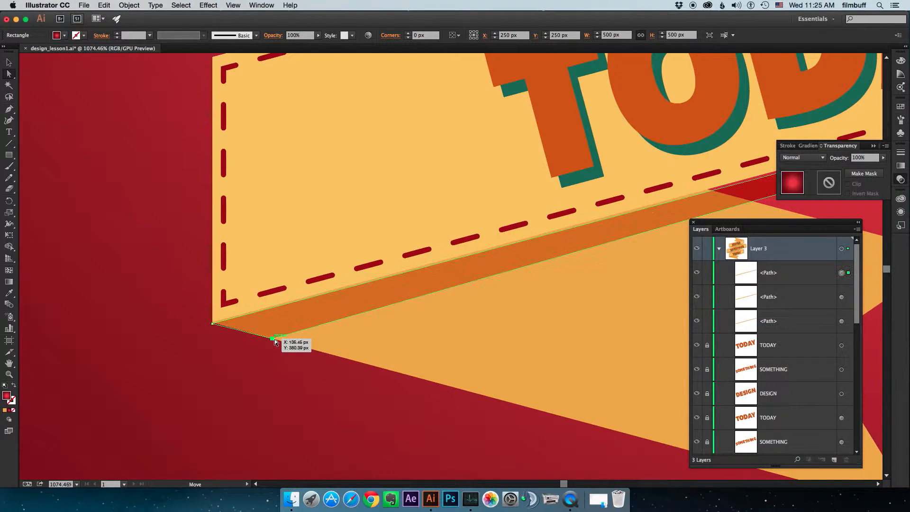
Pull the two right-end anchors of the "TODAY" shadow strip back to the tail's upper edge so no shadow overlaps the red background.
drag(451, 324, 404, 331)
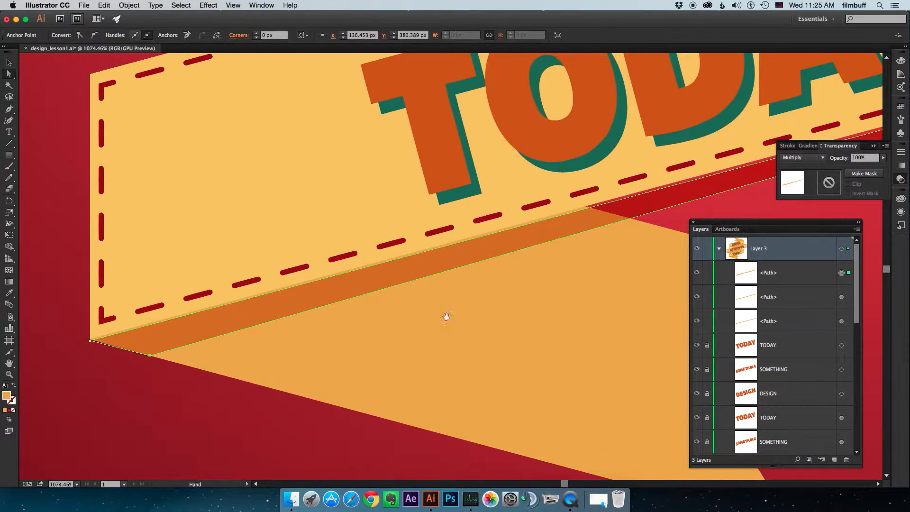
drag(587, 280, 388, 339)
drag(492, 318, 356, 351)
click(678, 253)
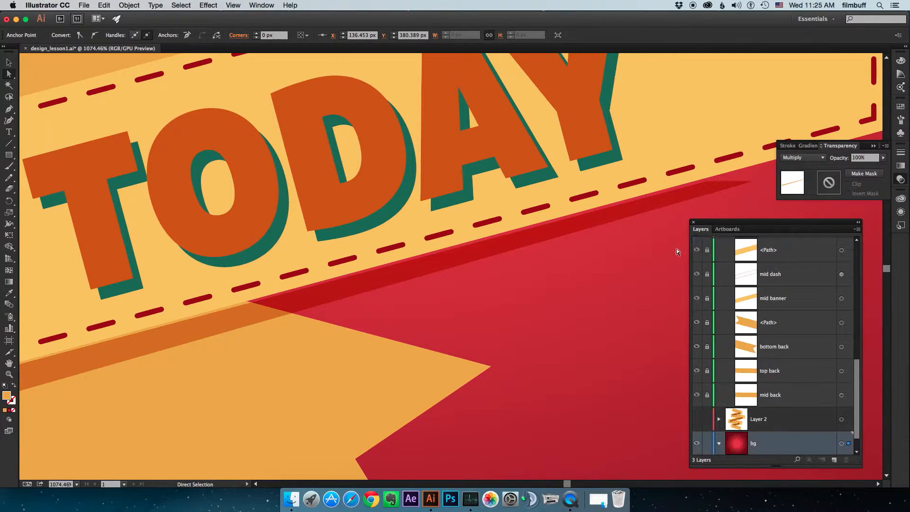
drag(711, 186, 248, 304)
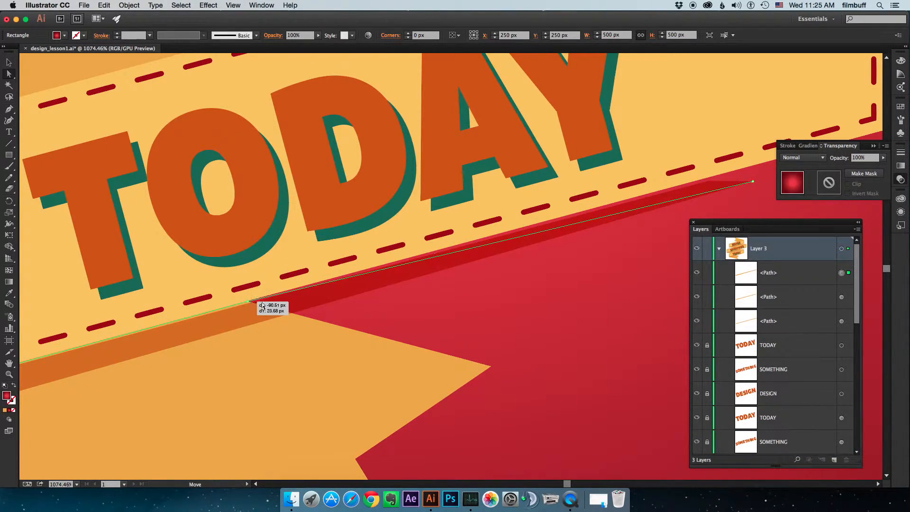
click(252, 305)
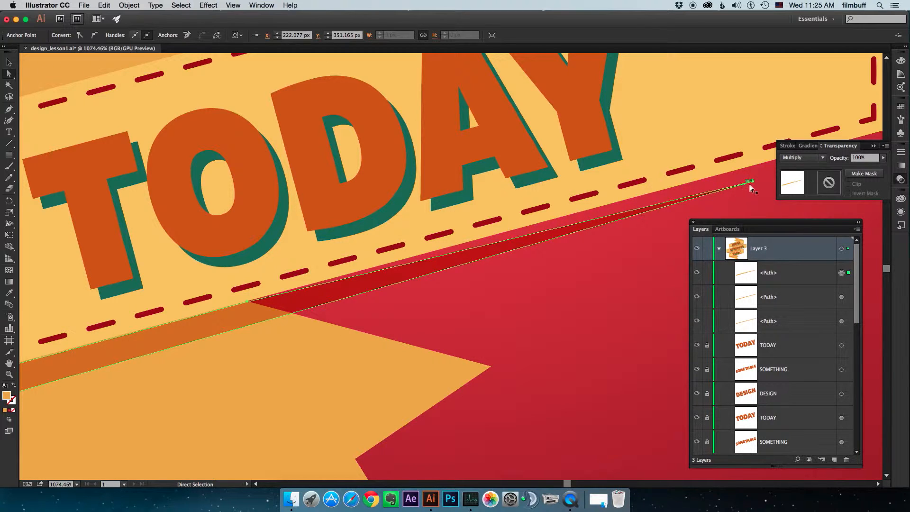
drag(753, 184, 304, 314)
click(314, 309)
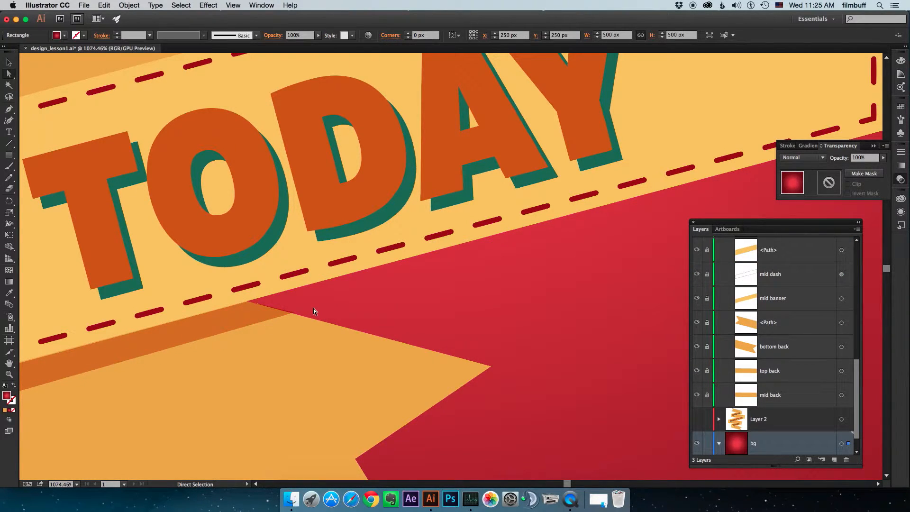
Deselect everything and review the whole artboard in full-screen mode without the panels.
key(super+0)
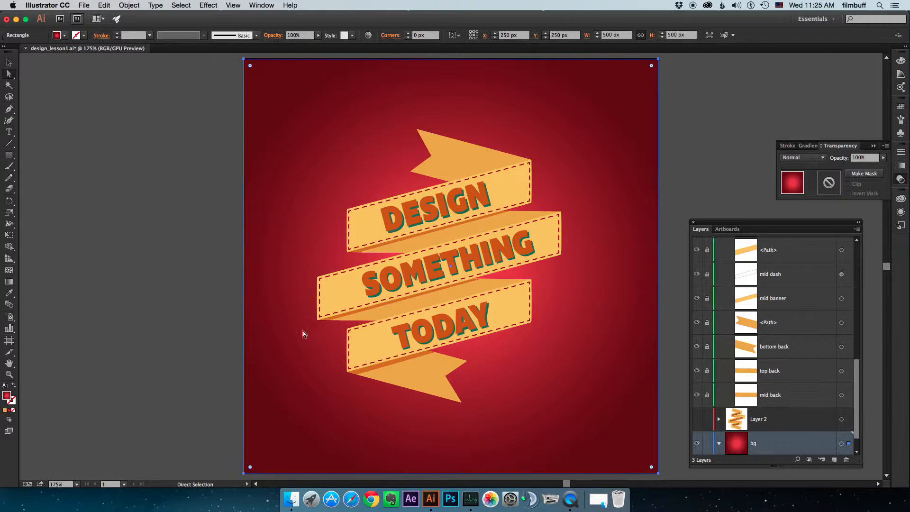
click(200, 324)
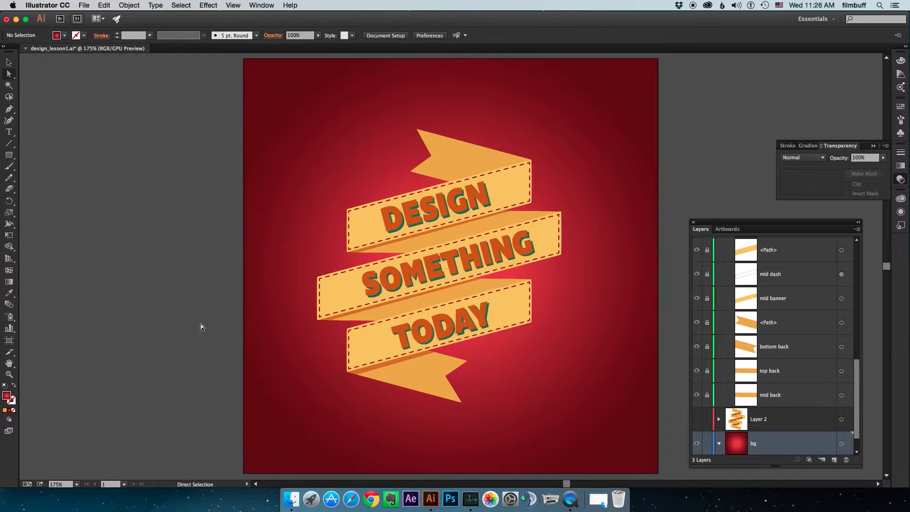
key(f)
key(f)
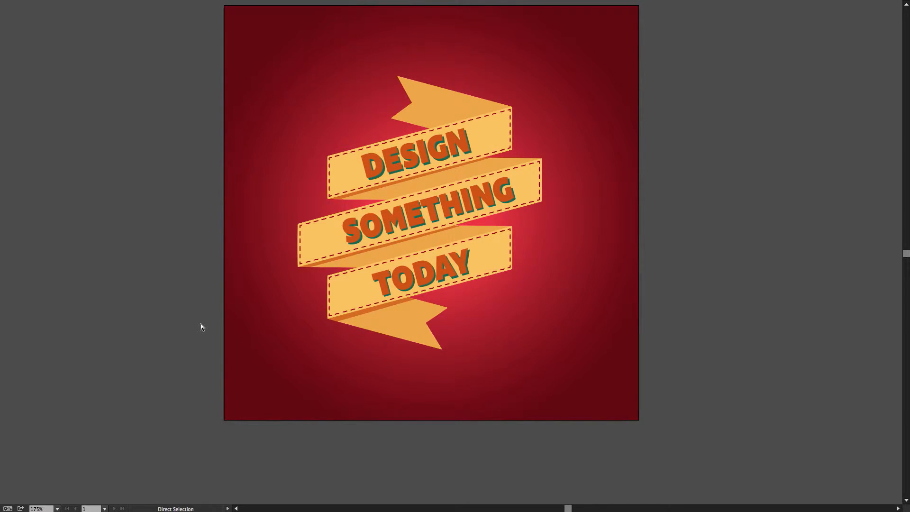
scroll(201, 325, up, 3)
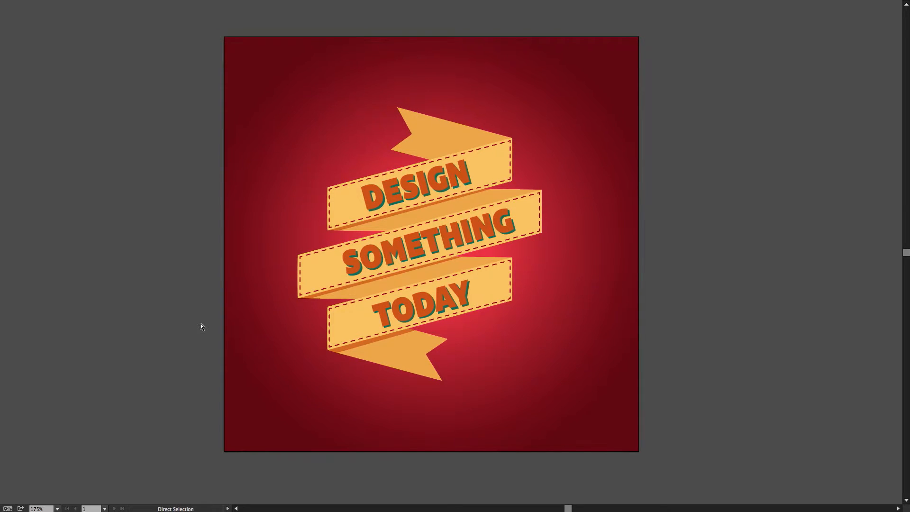